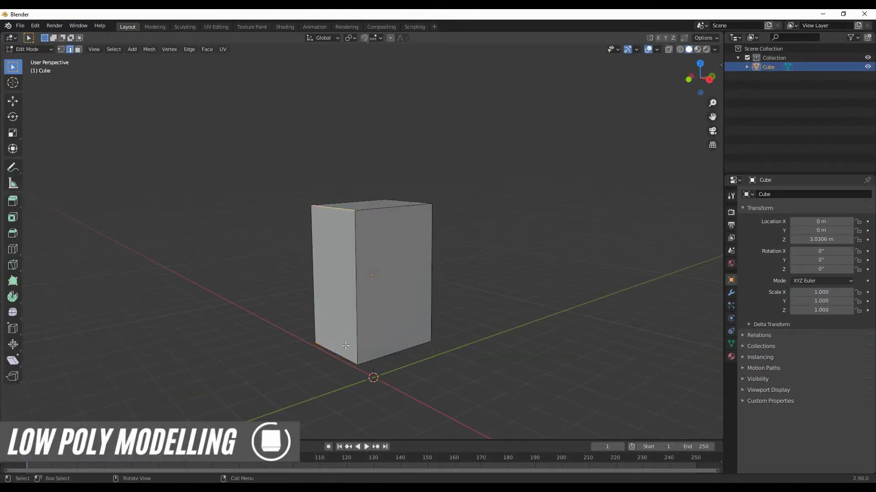
- Confirm the cube's edge bevel, then scale the whole mesh along X into a thin rounded slab
click(483, 369)
key(a)
key(s)
key(x)
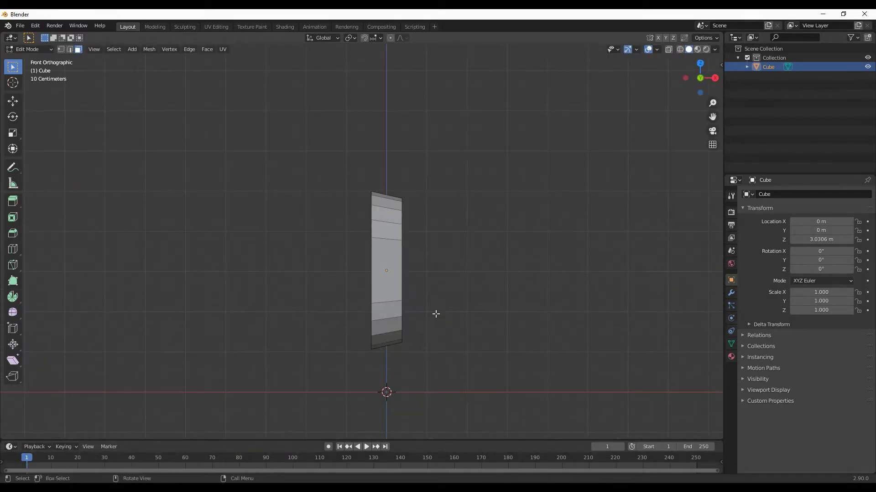
click(395, 302)
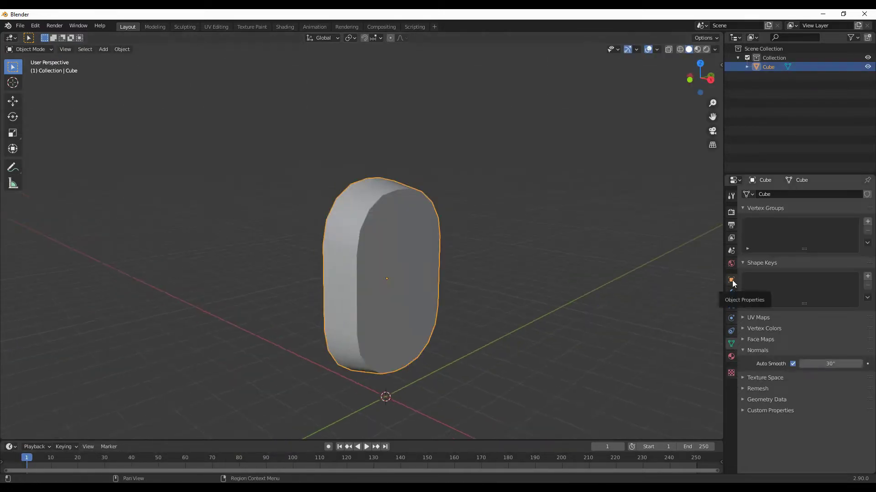
- Extrude the slab's front face and resize it into an inset oval face
key(Tab)
click(425, 302)
key(e)
middle_drag(439, 311, 393, 286)
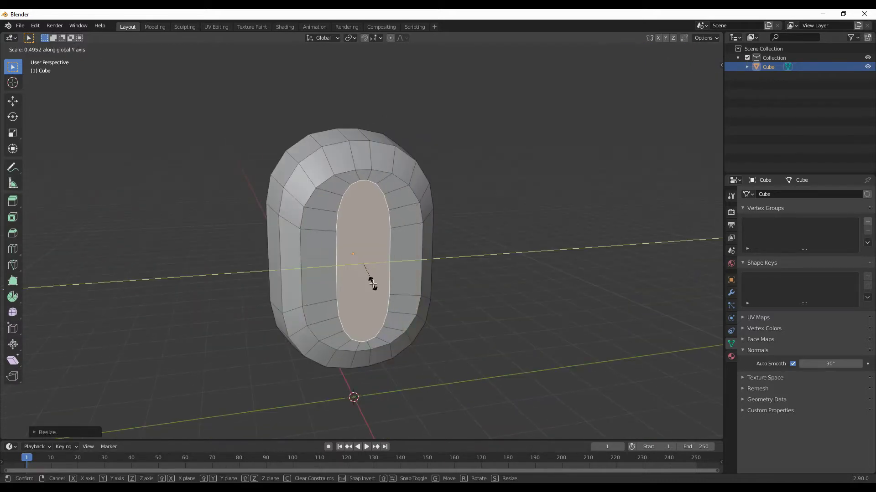
click(372, 284)
middle_drag(372, 284, 386, 220)
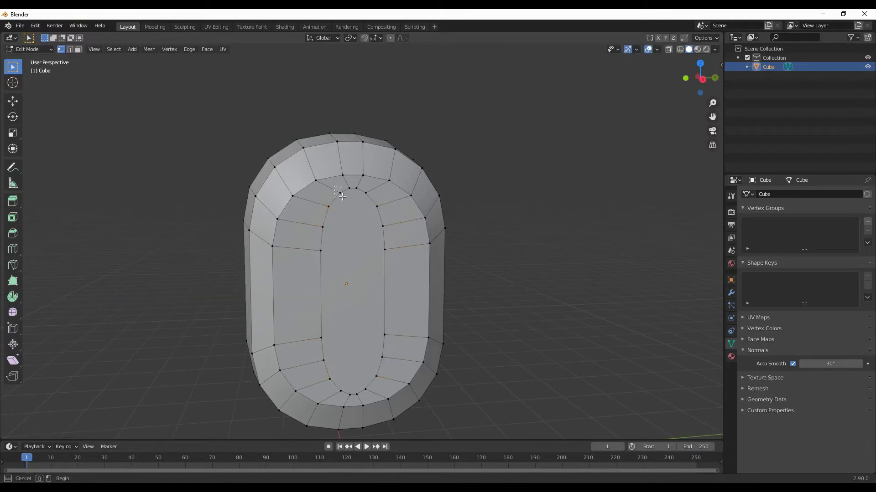
click(385, 356)
- Reselect the inner oval face and try moving it along X, then cancel the move
key(Tab)
key(Tab)
click(387, 286)
key(g)
key(x)
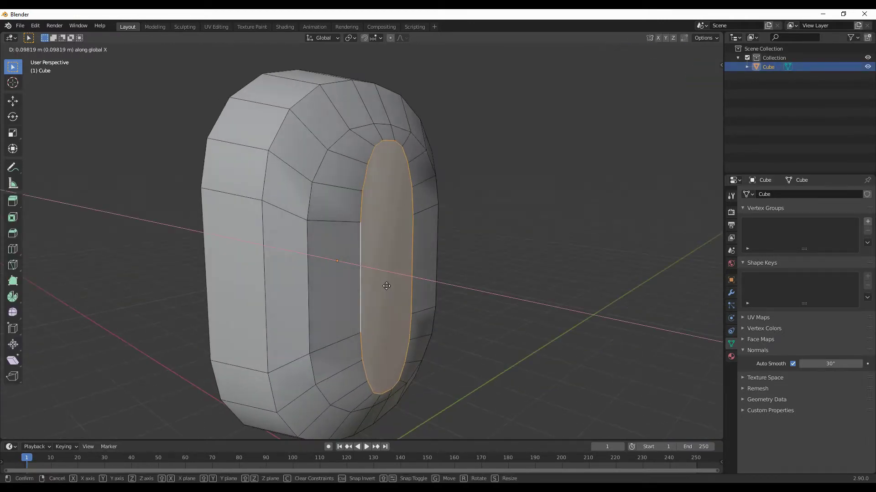
key(Escape)
key(Tab)
key(Tab)
- Extrude the inner face inward into a recessed hole and resize it along X
key(e)
click(366, 300)
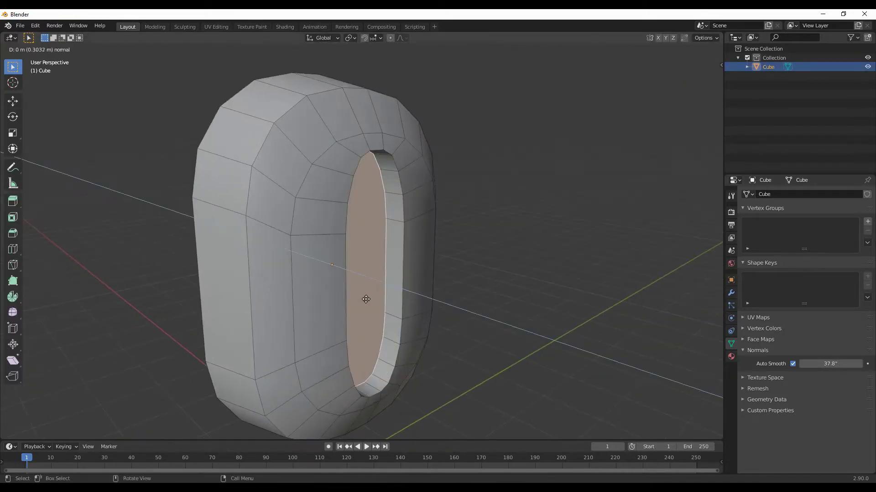
click(366, 300)
middle_drag(366, 299, 330, 277)
key(s)
key(x)
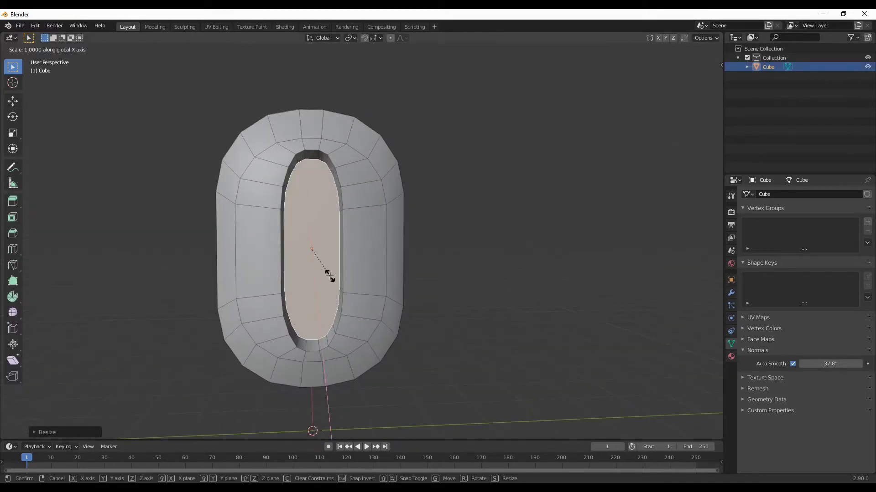
middle_drag(444, 294, 475, 269)
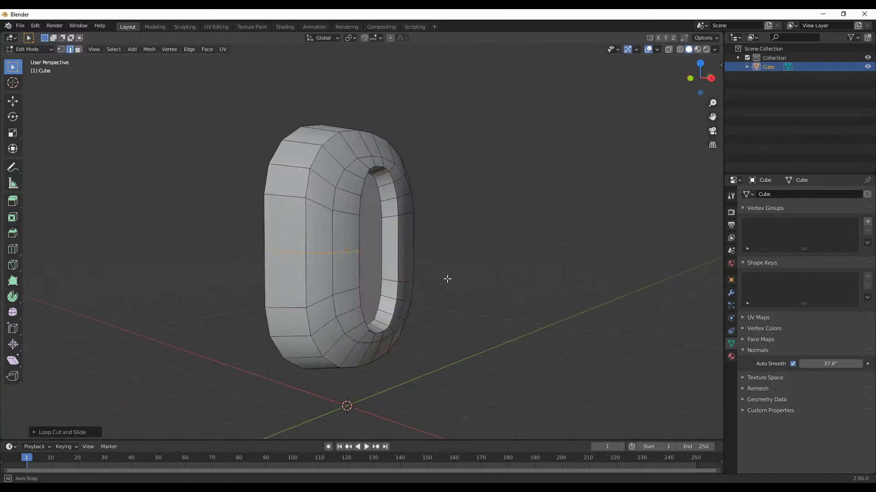
- Cut new edges around the ring, extrude the hole's inner faces, and select the boundary edge loop in Front view
key(KP_3)
key(k)
middle_drag(396, 243, 387, 292)
scroll(375, 301, up, 3)
key(e)
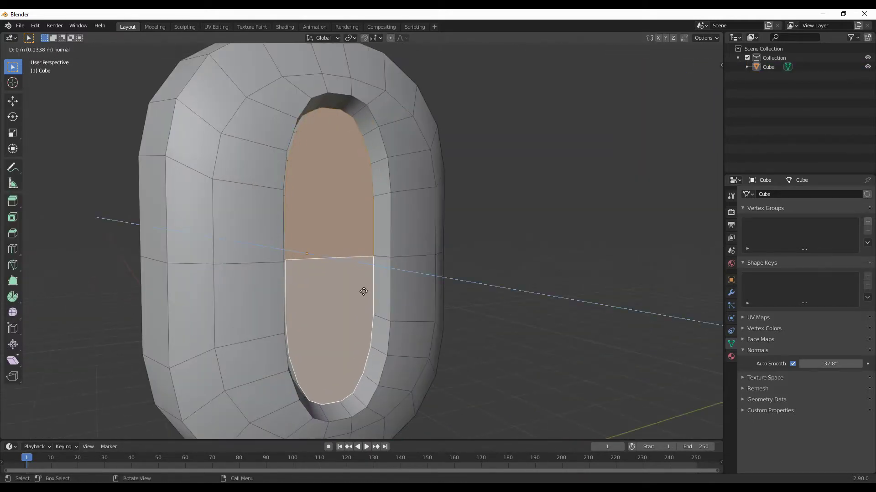
key(2)
alt+click(314, 282)
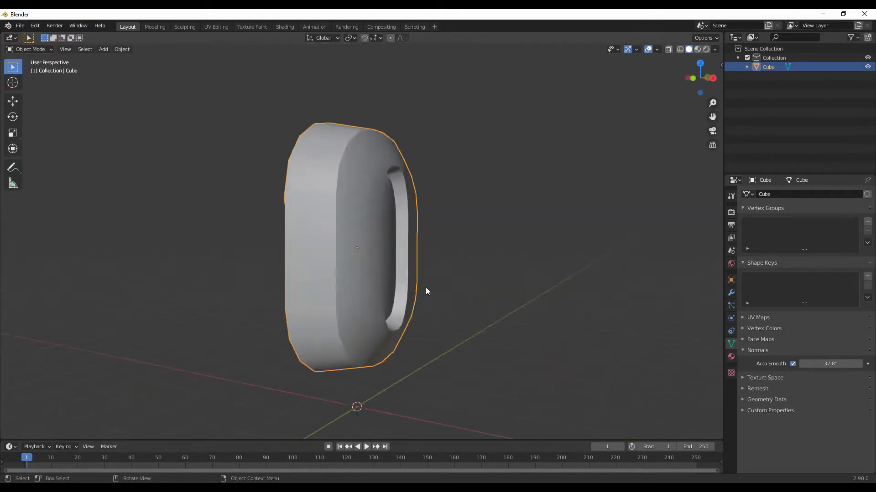
key(Tab)
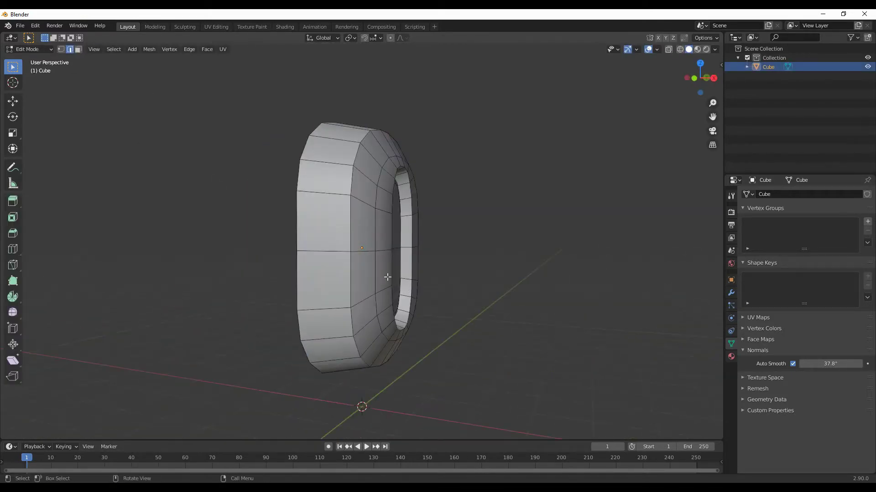
key(KP_1)
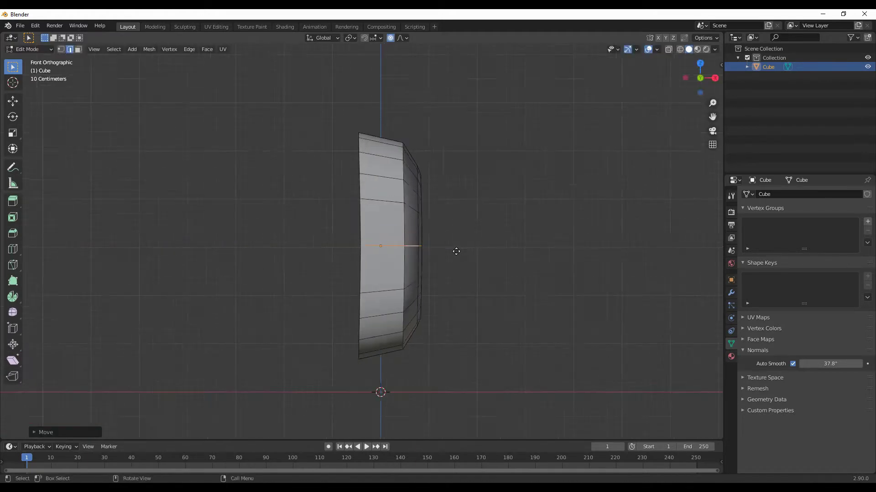
- Apply the smooth-falloff edge move, then extrude the ring's side faces outward along Y
click(466, 248)
mouse_move(486, 268)
middle_down()
mouse_move(338, 276)
mouse_move(365, 296)
middle_up()
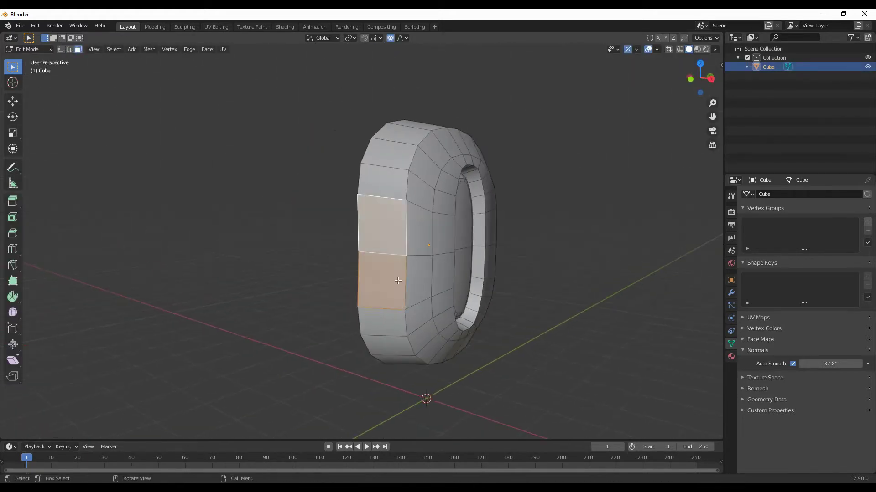
key(e)
key(y)
key(2)
middle_drag(366, 365, 385, 233)
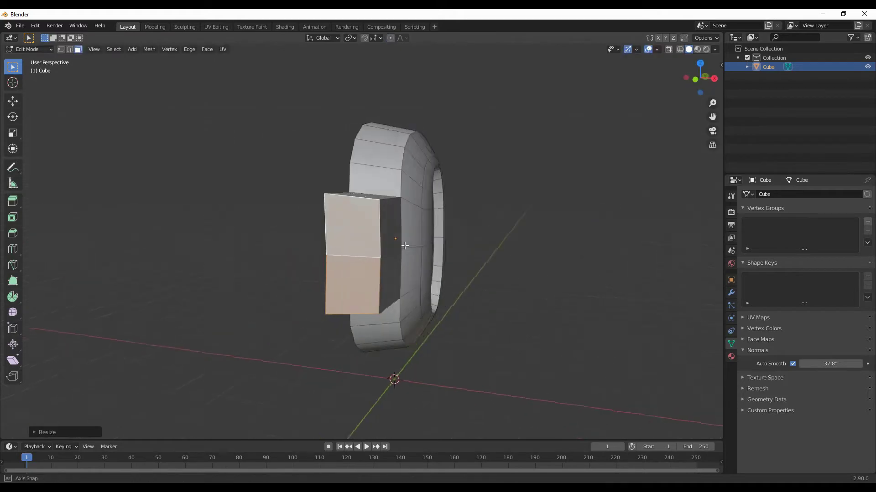
key(alt+a)
click(306, 199)
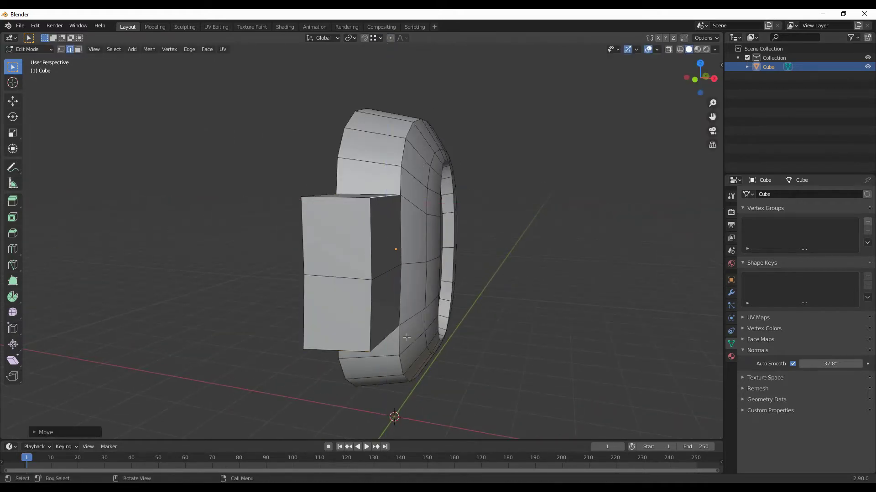
- Lengthen the extruded block by moving its end edges along Y
mouse_move(406, 337)
middle_down()
mouse_move(365, 329)
mouse_move(425, 325)
middle_up()
alt+click(333, 314)
key(g)
key(y)
key(3)
click(340, 351)
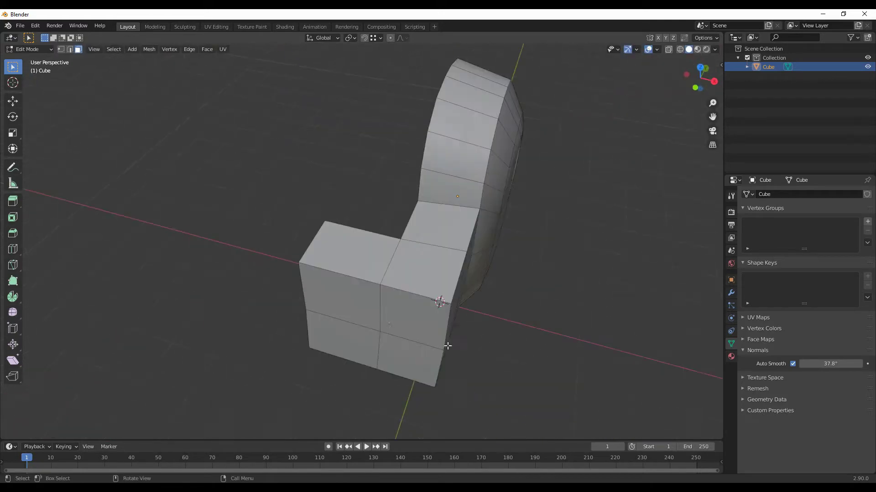
mouse_move(340, 351)
middle_down()
mouse_move(447, 338)
mouse_move(385, 328)
mouse_move(370, 304)
middle_up()
- Bevel a vertical corner edge of the block into a rounded corner
key(2)
click(401, 337)
key(ctrl+b)
click(454, 370)
- In Top view, move the arm's end vertices to narrow it into a smooth bend
key(1)
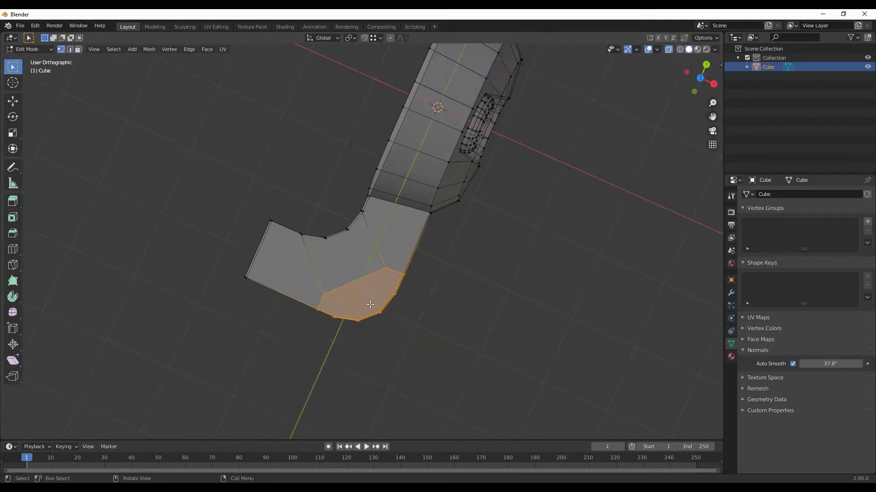
key(KP_7)
key(g)
click(328, 242)
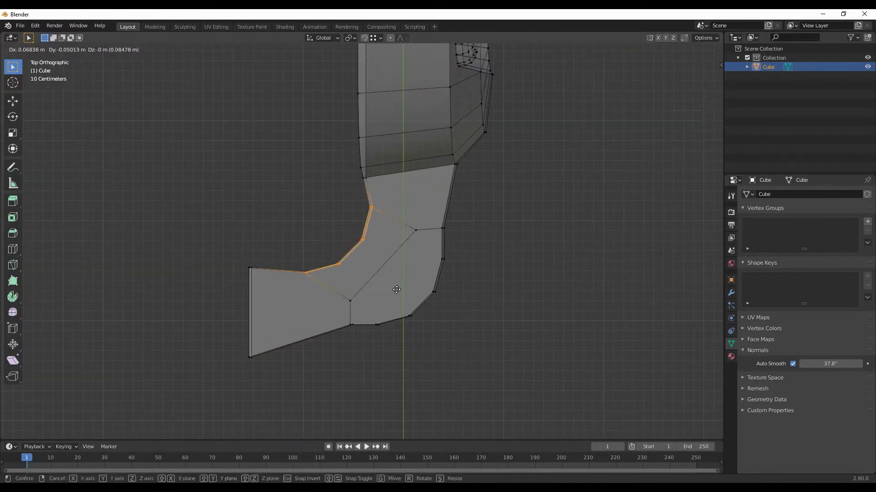
click(272, 298)
scroll(420, 417, up, 2)
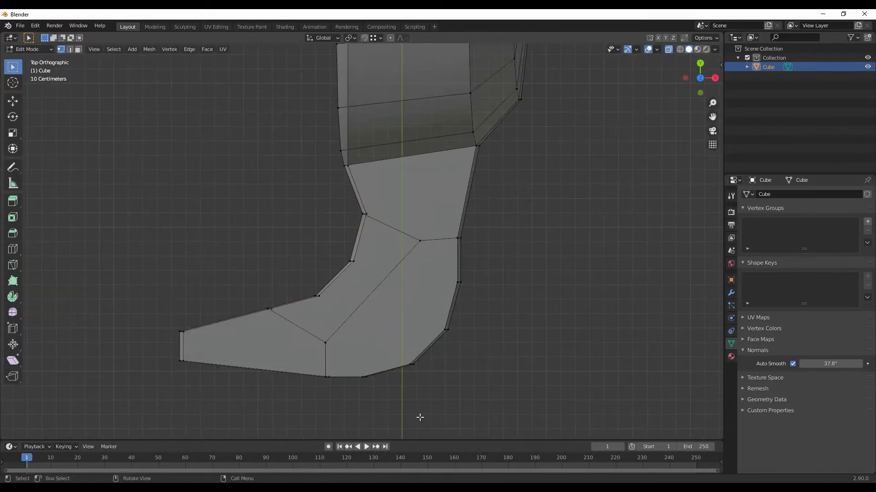
click(475, 219)
shift+middle_drag(475, 219, 468, 228)
click(277, 336)
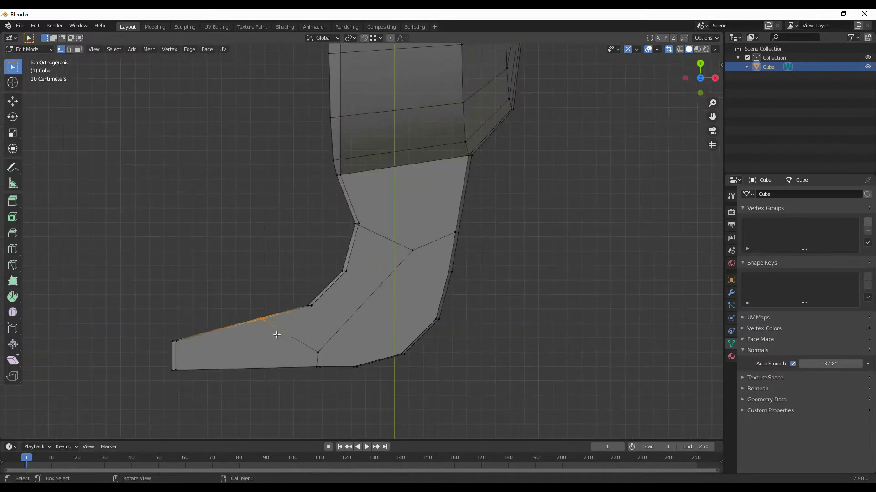
click(335, 256)
scroll(507, 303, down, 2)
middle_drag(506, 303, 471, 344)
scroll(471, 344, up, 3)
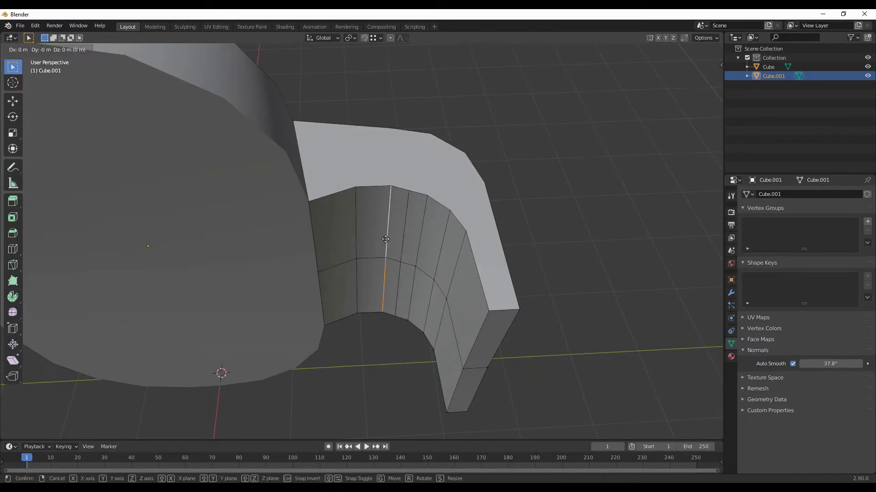
- In Top view, move Cube.001's inner-curve edge so the arm bends smoothly away from the ring
click(386, 239)
middle_drag(385, 239, 250, 194)
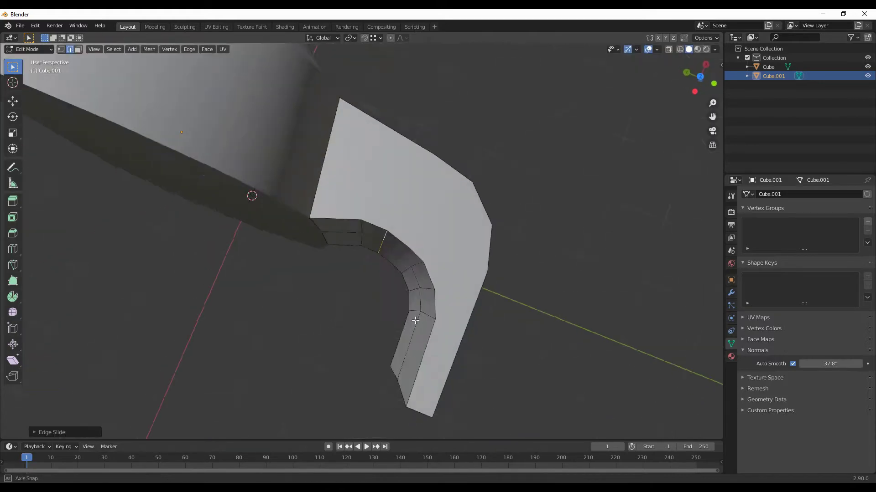
key(KP_7)
click(342, 267)
scroll(253, 298, up, 2)
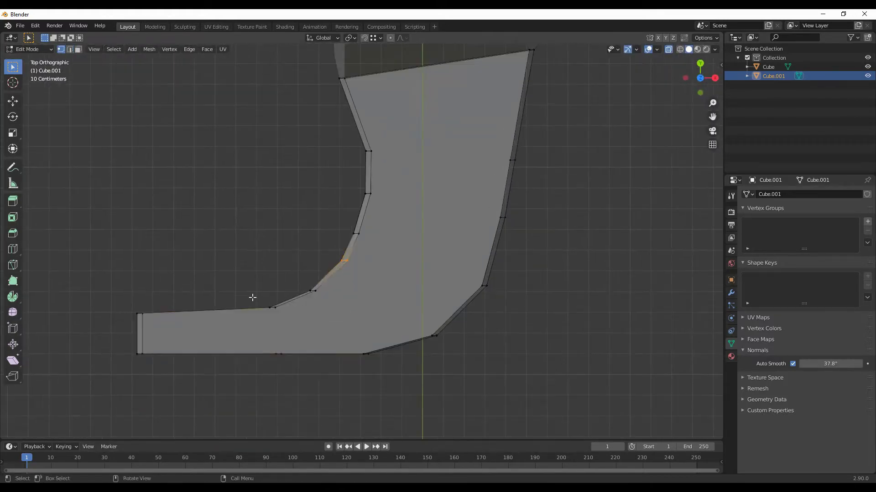
click(368, 373)
mouse_move(368, 373)
middle_down()
mouse_move(495, 307)
mouse_move(371, 254)
mouse_move(385, 301)
mouse_move(448, 202)
middle_up()
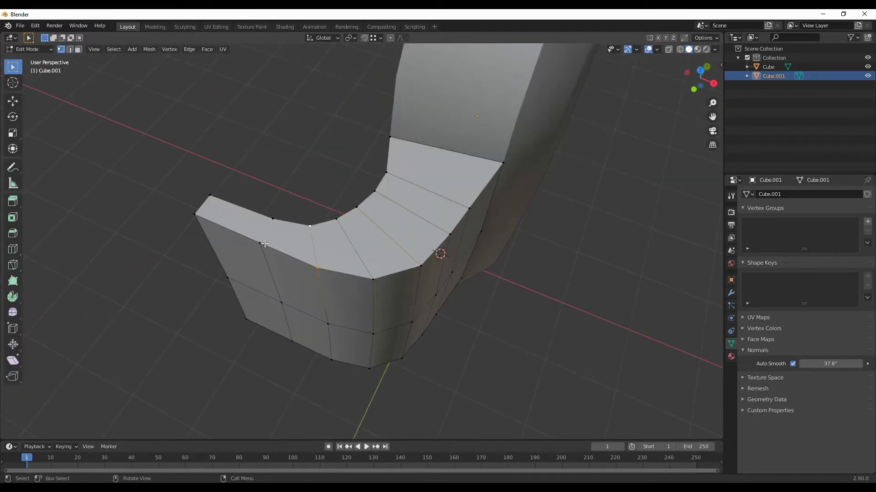
middle_drag(265, 244, 431, 262)
key(2)
scroll(271, 293, down, 5)
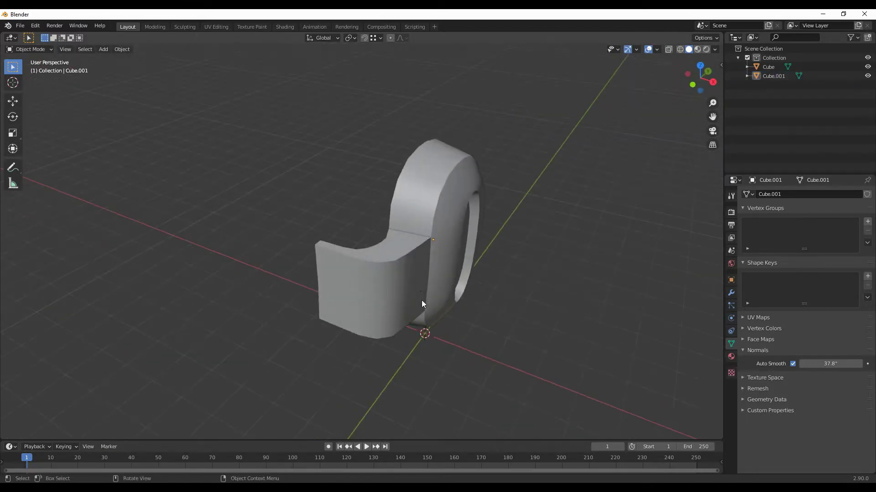
mouse_move(421, 300)
middle_down()
mouse_move(540, 282)
mouse_move(371, 209)
mouse_move(343, 308)
mouse_move(453, 301)
middle_up()
- Select faces on the arm's side and resize the strip piece vertically
key(3)
shift+click(453, 301)
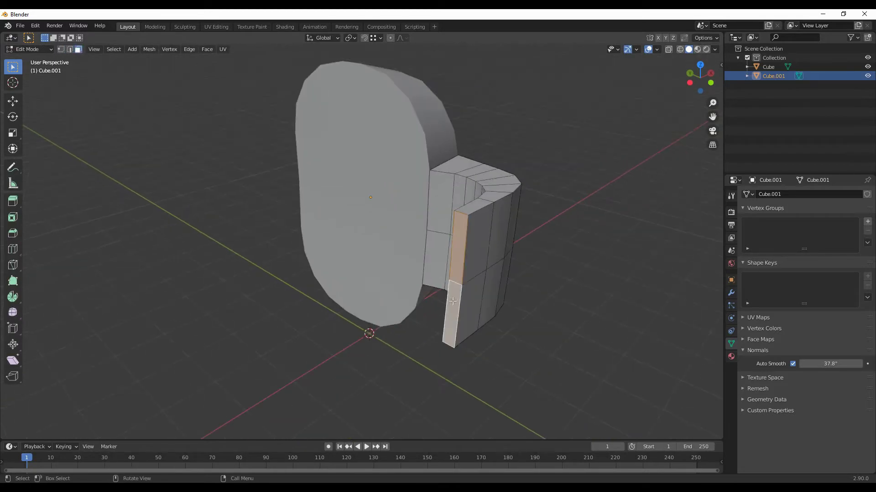
key(Tab)
middle_drag(576, 305, 481, 314)
click(481, 315)
key(s)
key(y)
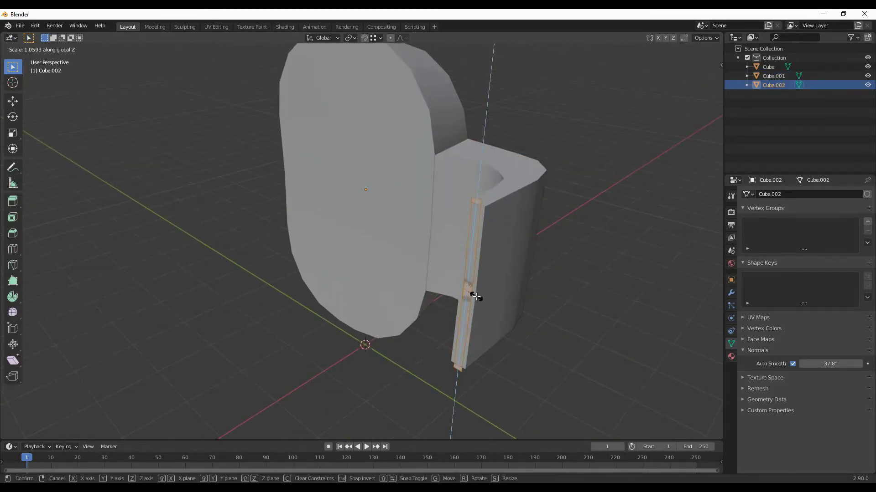
click(476, 297)
scroll(452, 327, down, 3)
right_click(230, 359)
middle_drag(230, 359, 444, 295)
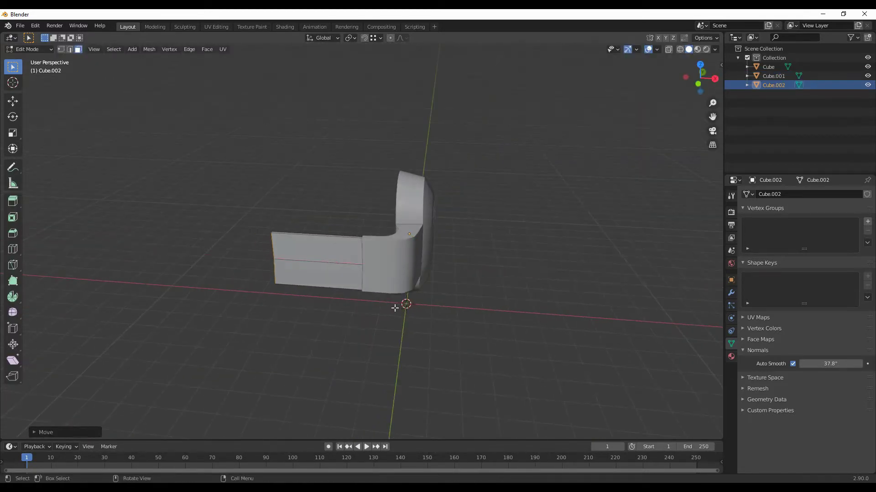
- Box-select the arm's end face in Top view, then select and frame the strip Cube.002
key(KP_7)
scroll(456, 336, up, 4)
drag(294, 270, 349, 329)
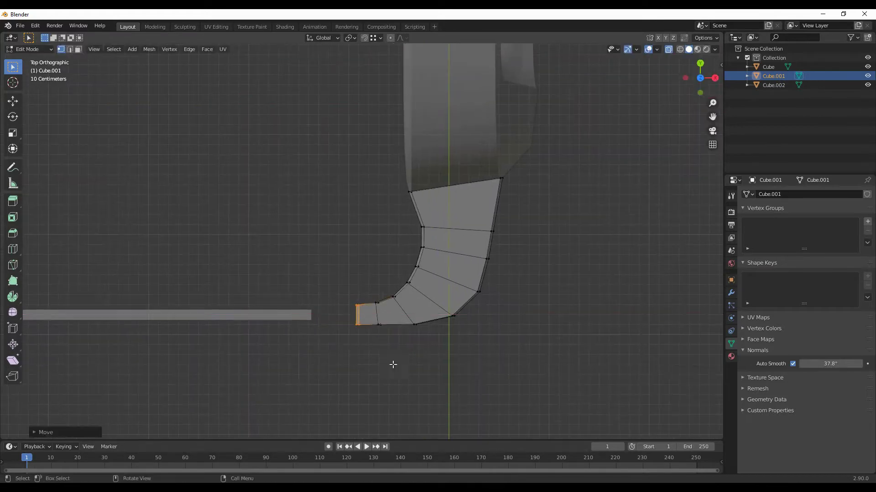
key(Tab)
click(327, 294)
key(KP_Decimal)
key(KP_1)
scroll(342, 289, down, 4)
scroll(435, 278, up, 4)
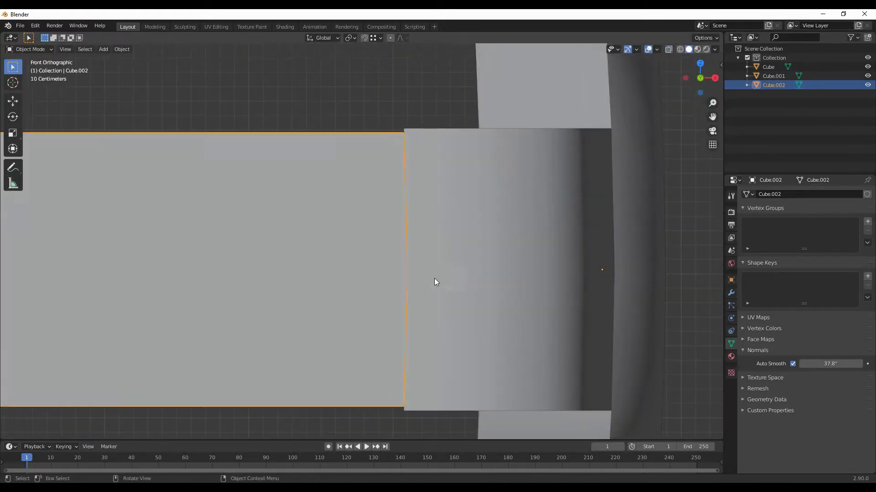
- Switch between the earpiece block and the flat side plate, entering the side plate's mesh
key(Tab)
key(Tab)
click(417, 264)
key(grave)
key(Tab)
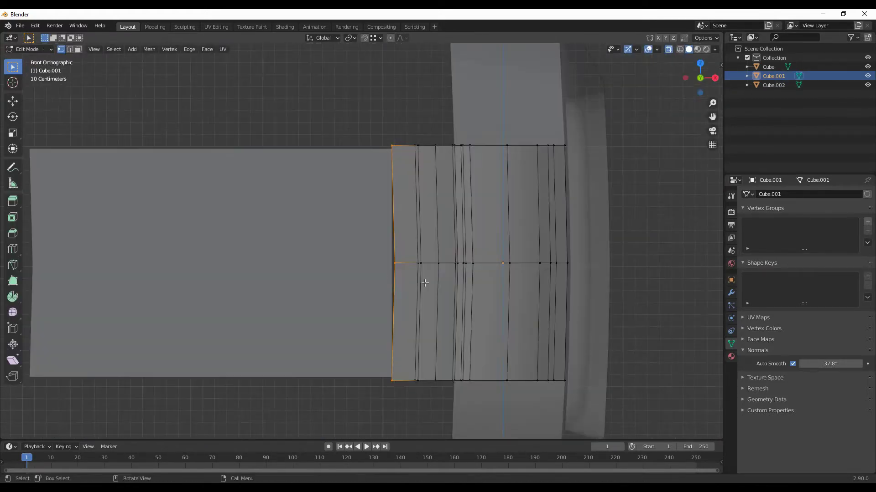
key(Tab)
middle_drag(391, 186, 319, 285)
click(319, 285)
key(Tab)
- Add loop cuts across the side plate and select its front border edge loop
key(KP_1)
mouse_move(247, 266)
middle_down()
mouse_move(416, 277)
mouse_move(410, 339)
mouse_move(424, 292)
middle_up()
click(428, 298)
key(ctrl+r)
key(1)
alt+click(375, 322)
- Turn on X-ray and orbit close to inspect the plate's mesh from front and top
key(alt+z)
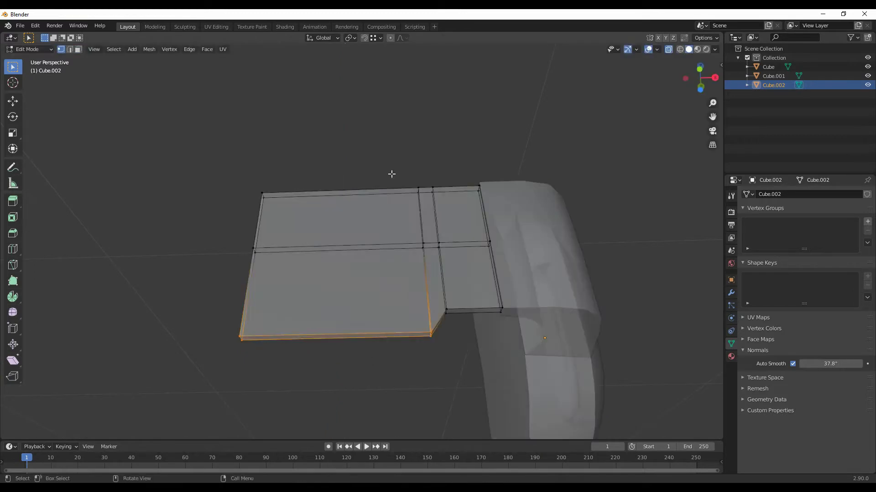
key(3)
mouse_move(443, 346)
middle_down()
mouse_move(325, 297)
mouse_move(394, 308)
mouse_move(346, 327)
middle_up()
scroll(346, 328, up, 2)
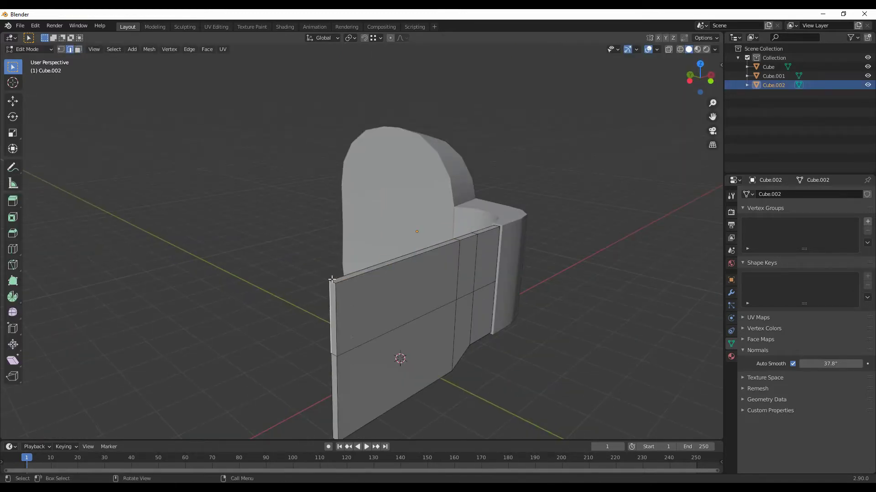
mouse_move(331, 279)
middle_down()
mouse_move(329, 351)
mouse_move(378, 381)
mouse_move(422, 295)
middle_up()
scroll(423, 296, up, 3)
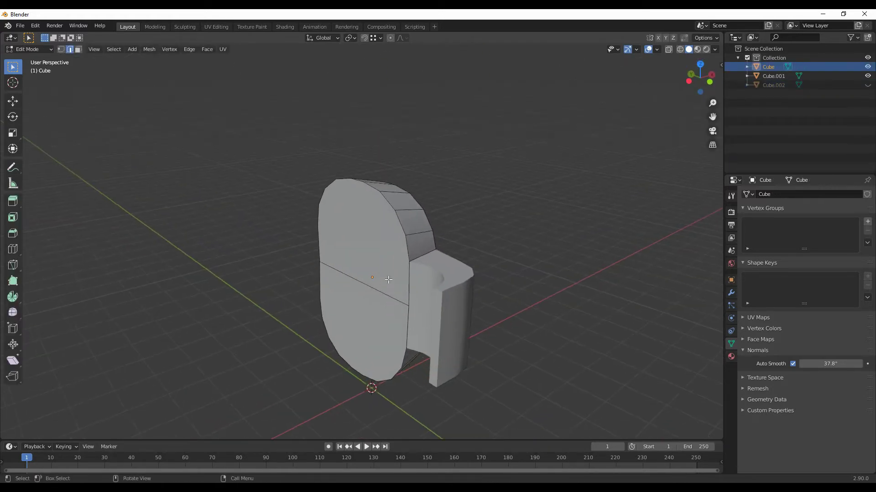
- Separate the housing's front face into its own object and inset it into a rim
key(3)
click(383, 307)
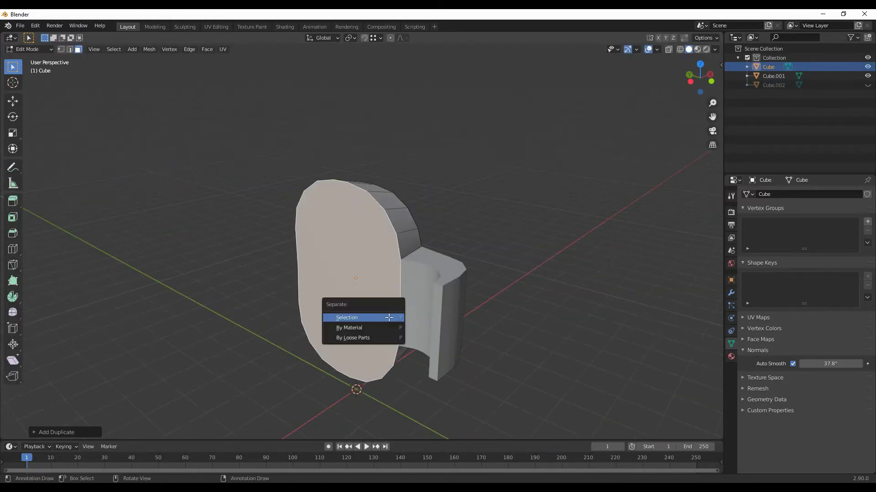
click(388, 317)
key(Tab)
click(360, 266)
key(Tab)
key(i)
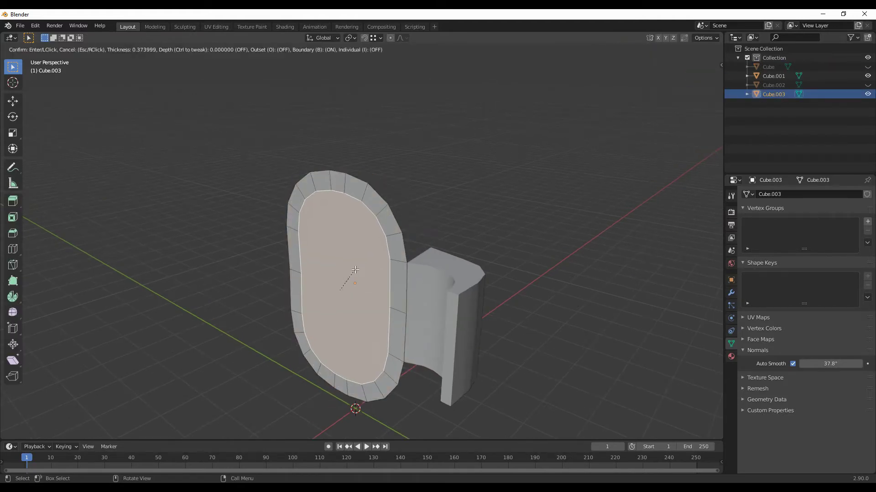
key(Tab)
- Reveal the housing, then reset the rim's scale, stretch it along Y and push its faces out
key(alt+h)
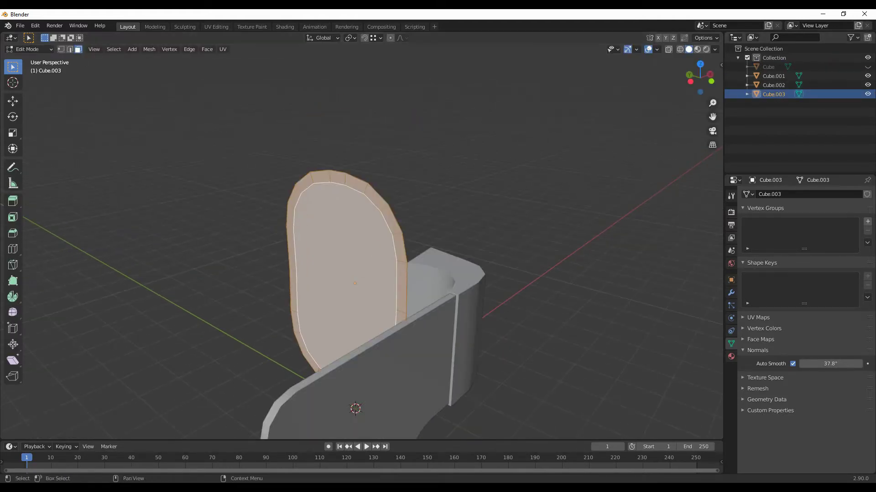
click(371, 295)
click(352, 258)
key(Tab)
key(alt+s)
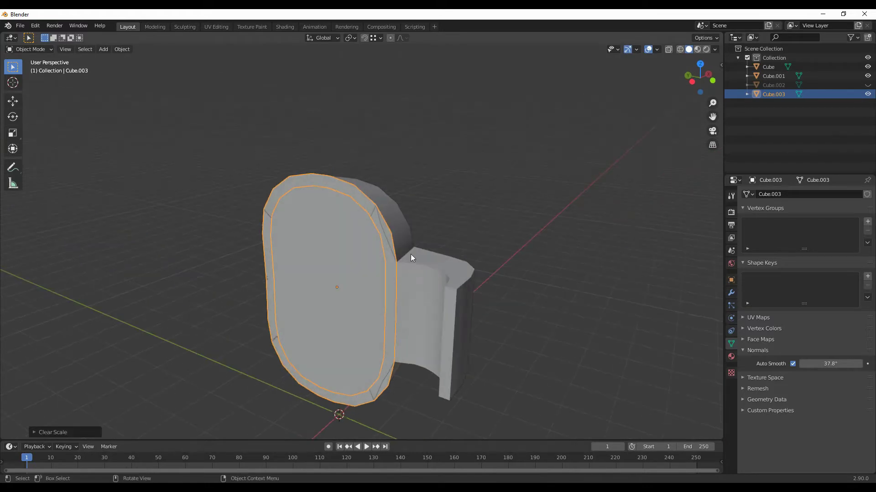
click(406, 261)
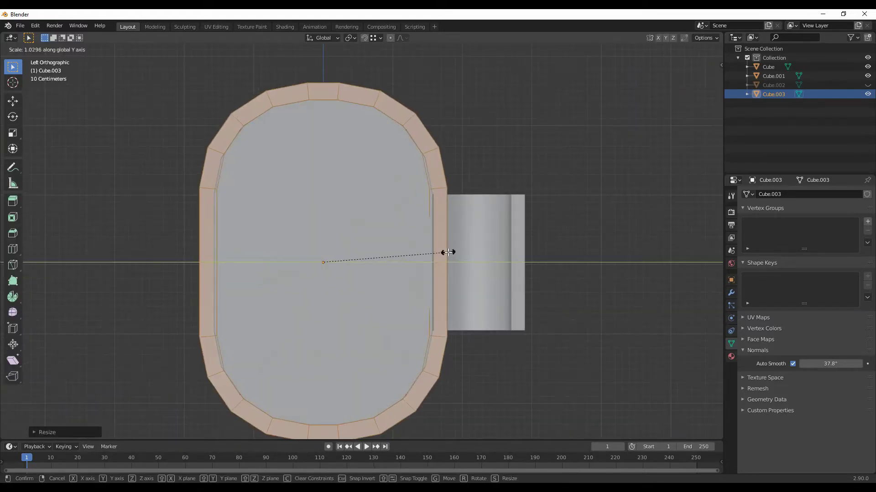
mouse_move(405, 262)
middle_down()
mouse_move(351, 270)
mouse_move(438, 214)
middle_up()
key(g)
click(351, 270)
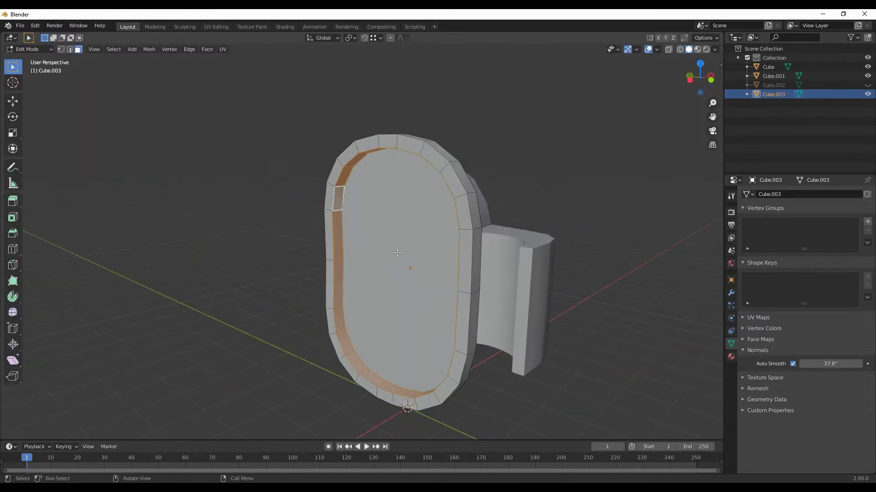
alt+click(387, 222)
mouse_move(387, 223)
middle_down()
mouse_move(403, 249)
mouse_move(369, 251)
mouse_move(518, 221)
middle_up()
click(407, 255)
- Add Subdivision smoothing (Ctrl+1, Ctrl+2) to the rim and housing, and shrink the rim faces
key(Tab)
key(ctrl+1)
mouse_move(704, 350)
middle_down()
mouse_move(446, 306)
mouse_move(494, 253)
mouse_move(382, 254)
mouse_move(504, 172)
middle_up()
key(ctrl+2)
key(Tab)
click(457, 261)
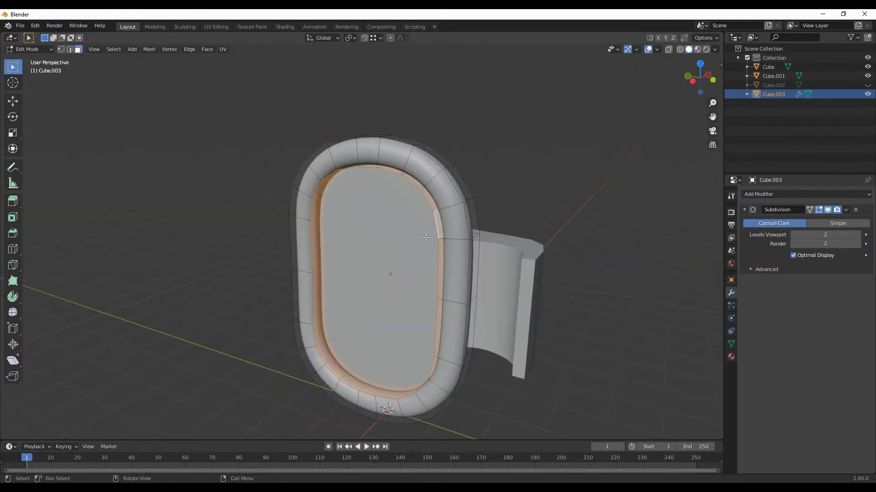
click(796, 194)
- Slide an edge on the housing ring to refine its smoothed shape
click(684, 337)
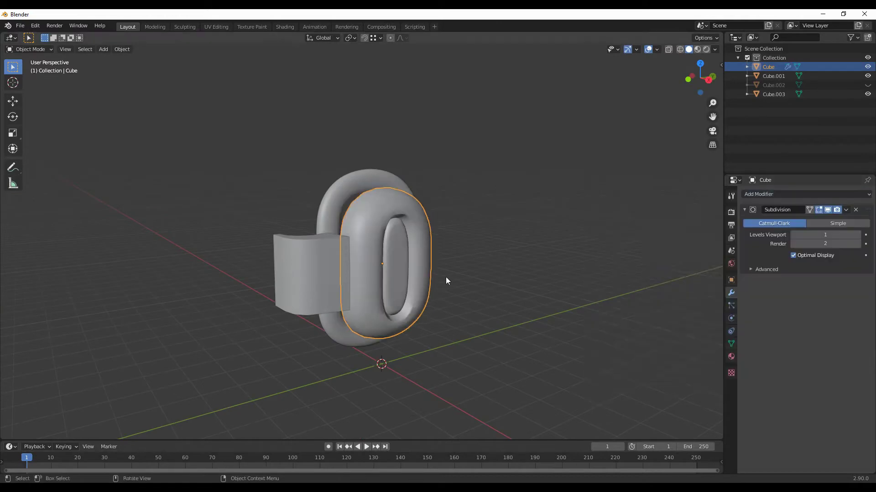
mouse_move(446, 279)
middle_down()
mouse_move(469, 292)
mouse_move(403, 243)
middle_up()
key(Tab)
click(372, 237)
key(Tab)
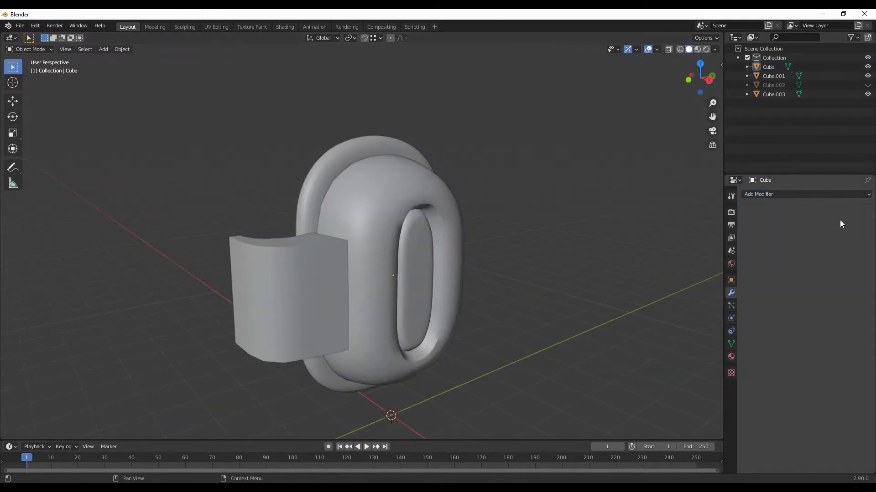
- Give the earpiece (Cube.001) a Subdivision modifier and an extra loop cut
click(297, 319)
click(805, 194)
click(661, 336)
key(Tab)
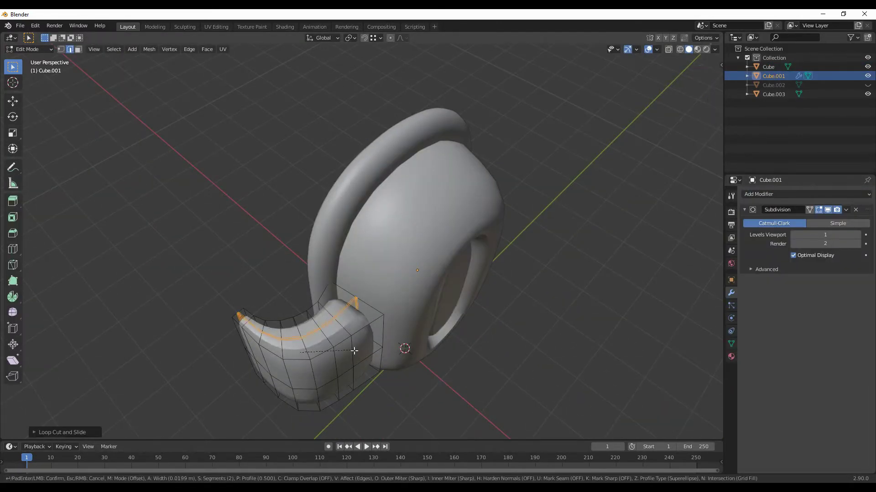
click(354, 351)
mouse_move(355, 351)
middle_down()
mouse_move(395, 282)
mouse_move(353, 227)
middle_up()
click(392, 273)
key(ctrl+r)
click(389, 272)
mouse_move(389, 272)
middle_down()
mouse_move(397, 303)
mouse_move(437, 256)
mouse_move(413, 344)
middle_up()
key(Tab)
- Select the ring's inner cap faces and delete them with Only Edges & Faces
click(456, 256)
key(Tab)
scroll(396, 254, up, 4)
key(ctrl+KP_Add)
middle_drag(414, 246, 370, 286)
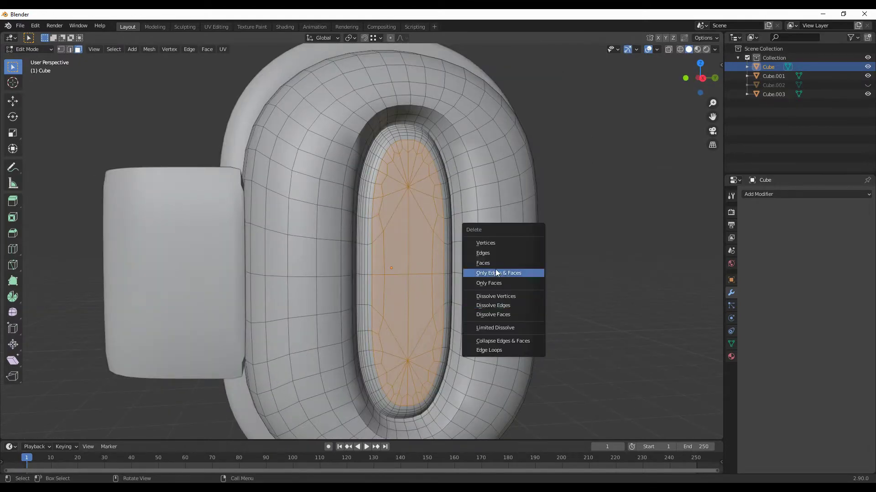
click(497, 272)
scroll(469, 231, down, 4)
key(Tab)
scroll(469, 230, up, 4)
middle_drag(469, 231, 411, 229)
- Select the ring's inner disc and inspect it in isolated local view
key(Tab)
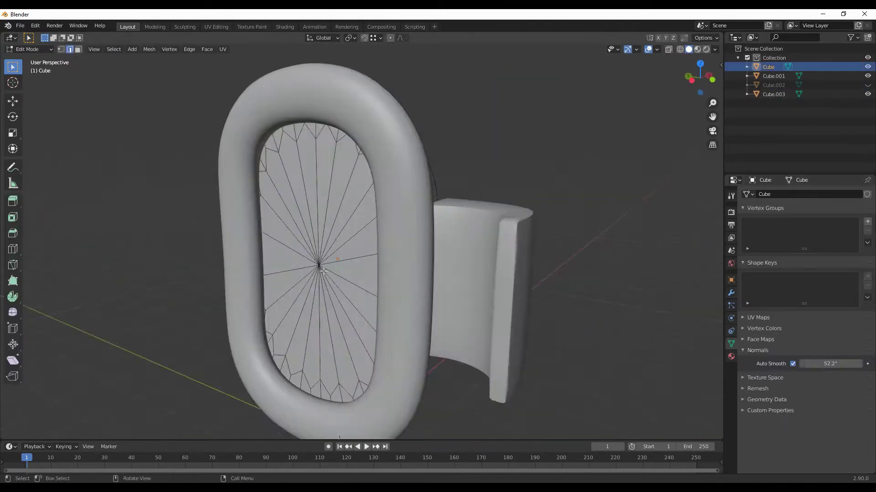
key(l)
key(shift+h)
key(Tab)
key(KP_Divide)
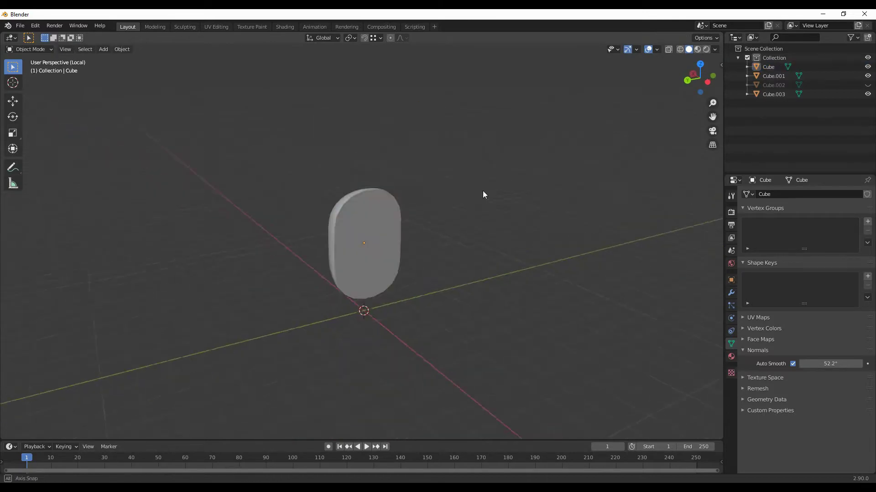
key(KP_Divide)
scroll(421, 266, up, 3)
click(494, 338)
key(Tab)
- Select the vertices along the earpiece's left end in front view
key(KP_1)
drag(265, 81, 329, 403)
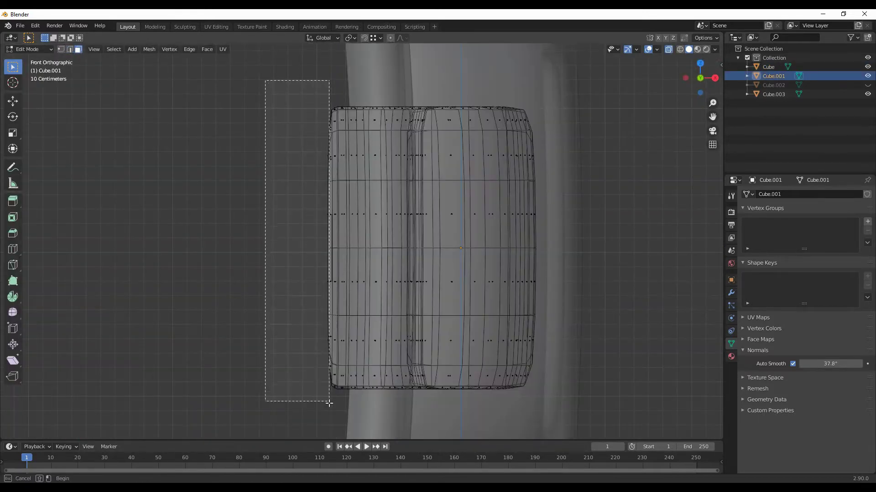
key(Tab)
mouse_move(329, 402)
middle_down()
mouse_move(338, 318)
mouse_move(391, 237)
mouse_move(542, 315)
mouse_move(485, 324)
mouse_move(426, 314)
middle_up()
key(Tab)
key(Tab)
- Reveal the side plate (Cube.002) and add a Bevel modifier with Angle limit
key(alt+h)
click(731, 292)
click(804, 194)
click(630, 226)
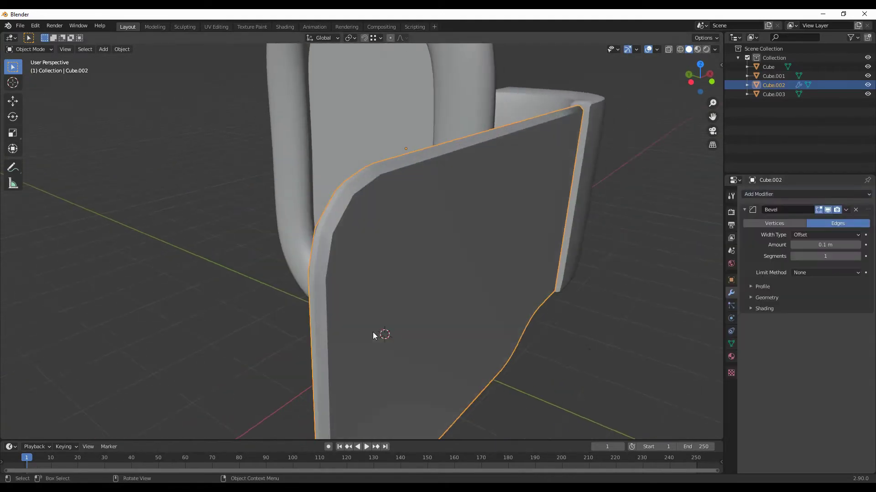
click(805, 194)
key(Escape)
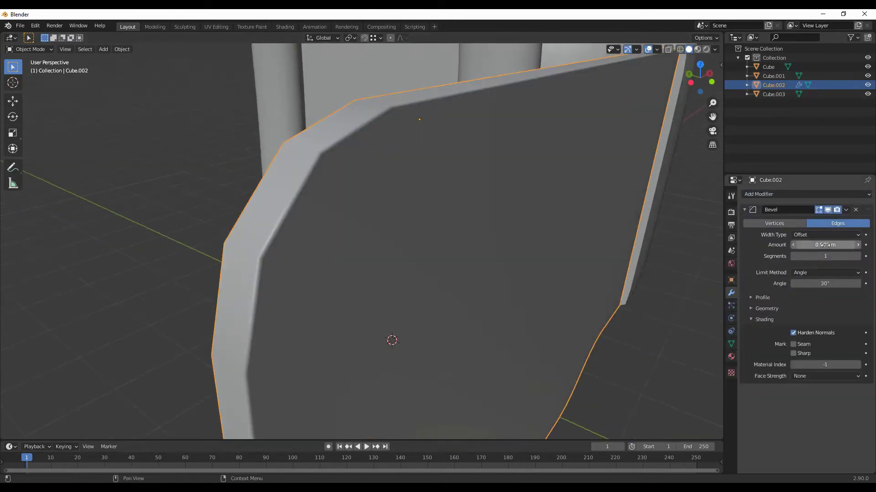
scroll(543, 293, down, 5)
- Inspect the housing ring's mesh in isolation with see-through display
key(ctrl+a)
middle_drag(502, 273, 435, 329)
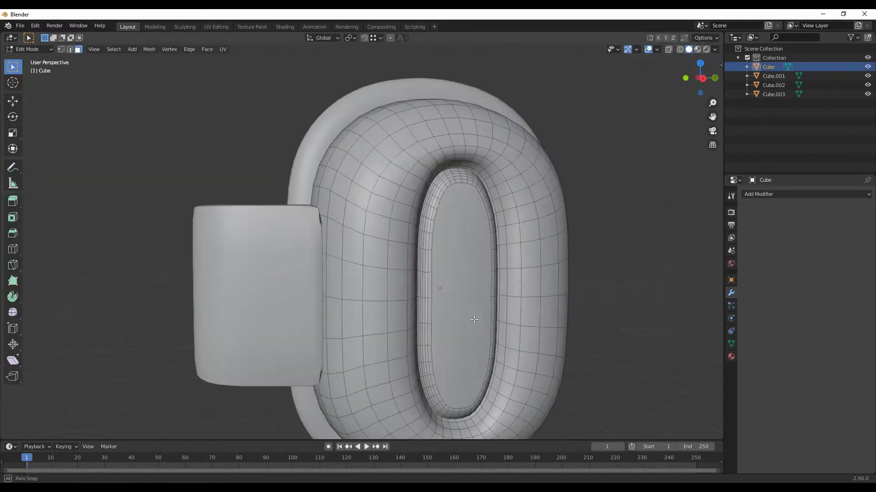
key(Tab)
key(Tab)
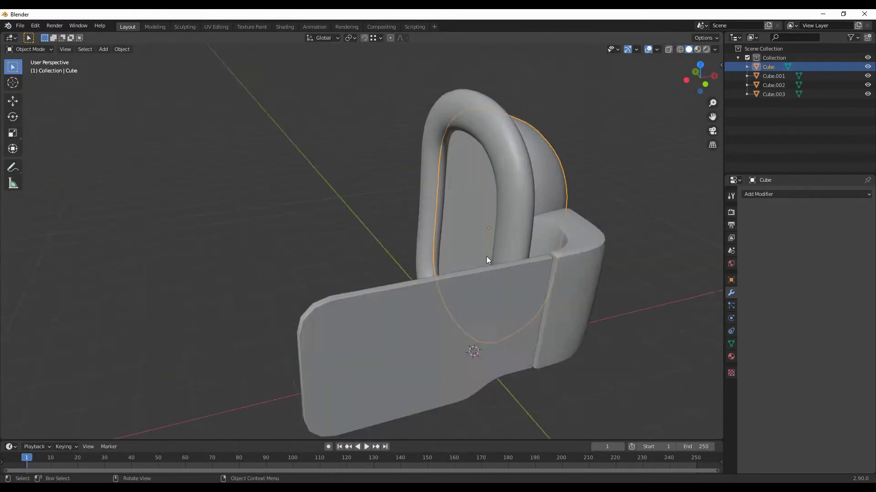
middle_drag(486, 257, 475, 264)
key(slash)
key(alt+z)
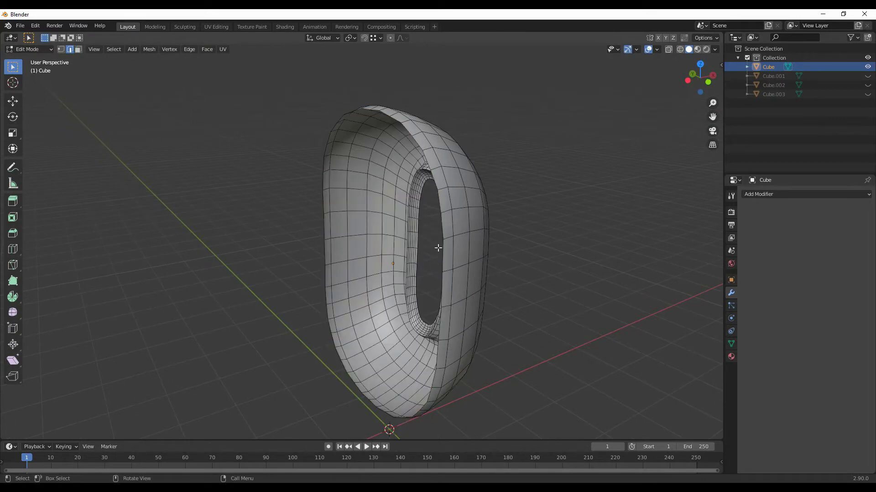
key(alt+z)
key(a)
mouse_move(248, 171)
middle_down()
mouse_move(541, 251)
mouse_move(591, 246)
mouse_move(489, 273)
mouse_move(666, 194)
middle_up()
key(alt+a)
key(Tab)
key(slash)
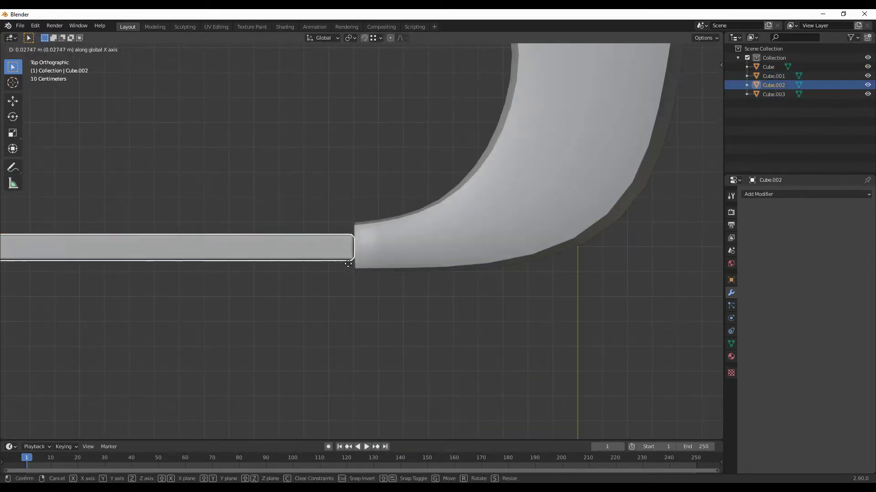
- Switch between the side plate, housing ring and earpiece to edit the earpiece's faces
click(421, 272)
scroll(329, 243, up, 5)
click(330, 244)
key(Tab)
middle_drag(330, 244, 376, 286)
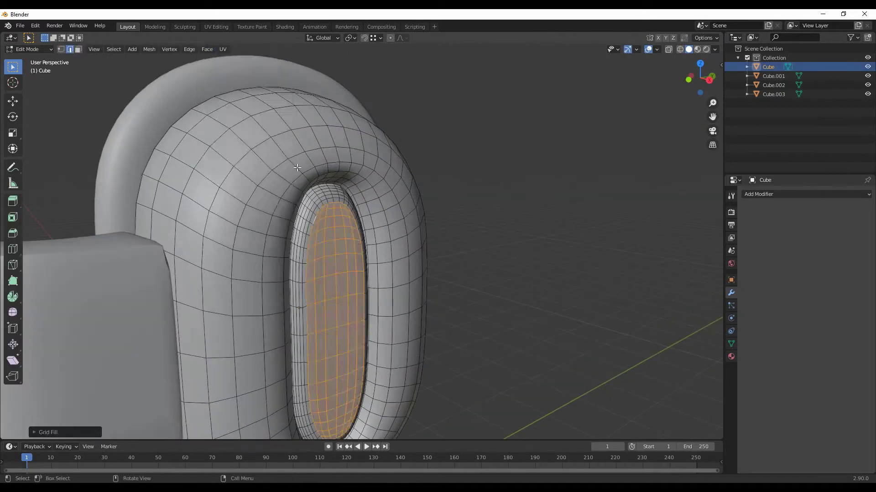
key(Tab)
click(448, 220)
mouse_move(297, 168)
middle_down()
mouse_move(448, 221)
mouse_move(420, 313)
middle_up()
key(Tab)
- Isolate the earpiece and select its end edge loop in see-through side view
mouse_move(419, 272)
middle_down()
mouse_move(374, 308)
mouse_move(401, 256)
mouse_move(374, 297)
middle_up()
key(slash)
key(3)
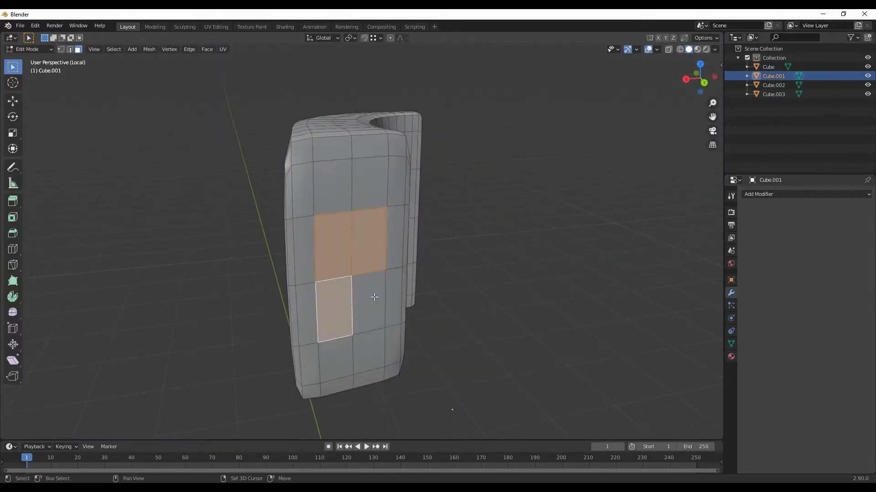
key(a)
key(x)
key(alt+a)
key(KP_3)
key(alt+z)
mouse_move(473, 260)
middle_down()
mouse_move(449, 300)
mouse_move(416, 289)
mouse_move(470, 359)
mouse_move(198, 276)
middle_up()
key(2)
alt+click(416, 289)
scroll(416, 289, up, 3)
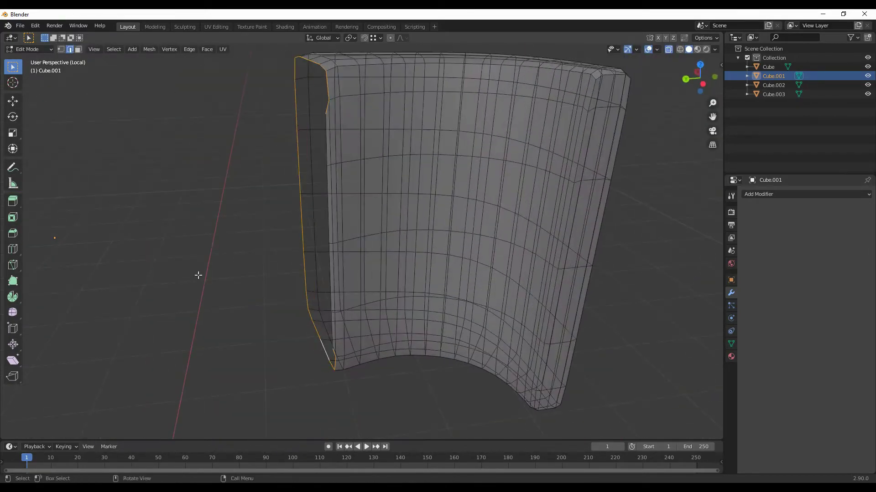
- Scale the earpiece's end edge loop and shift it along Y in top view
key(alt+z)
middle_drag(331, 181, 436, 309)
key(KP_7)
key(g)
key(y)
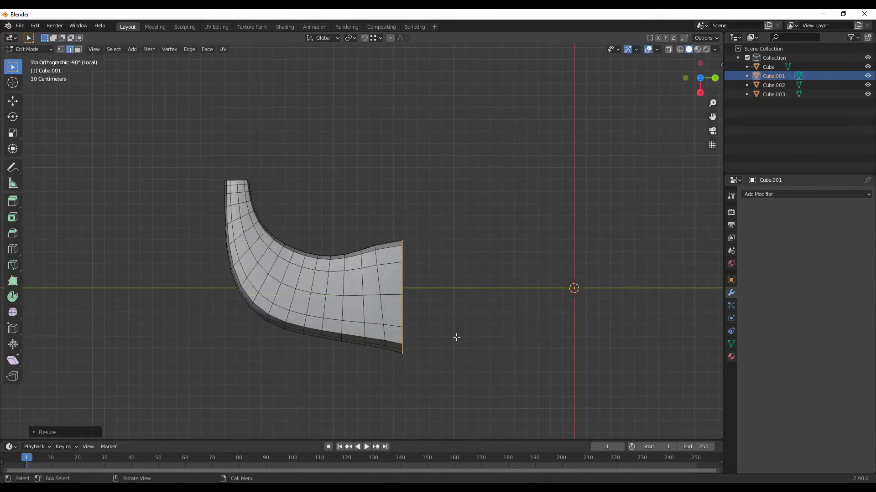
click(455, 334)
key(Tab)
key(KP_Divide)
key(KP_3)
key(Tab)
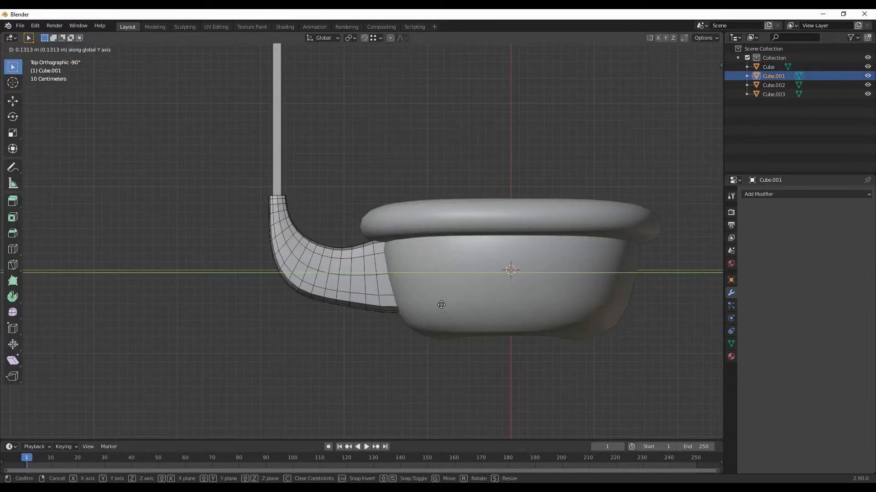
middle_drag(397, 311, 420, 275)
- Select the housing ring and enter edit mode on its mesh
click(420, 275)
key(Tab)
scroll(420, 275, up, 4)
scroll(420, 276, up, 2)
- Dissolve the first extra horizontal edge loops inside the earpiece ring
scroll(335, 208, up, 2)
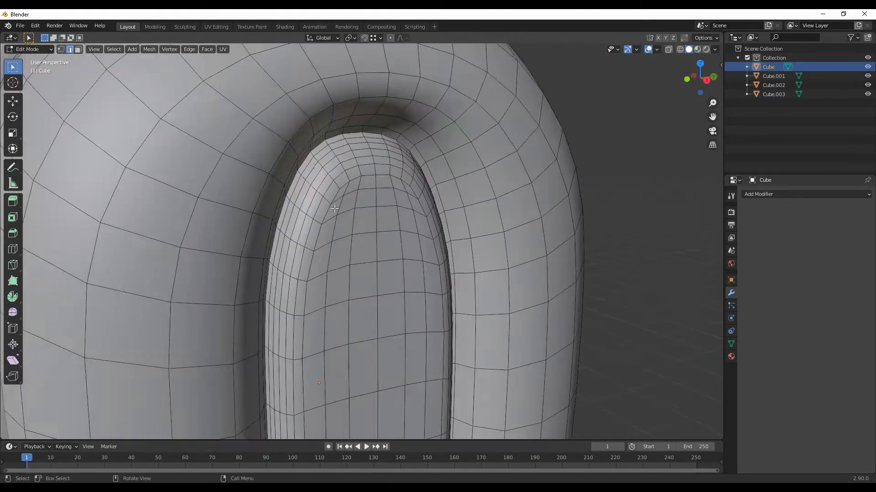
scroll(325, 239, down, 4)
scroll(368, 286, up, 2)
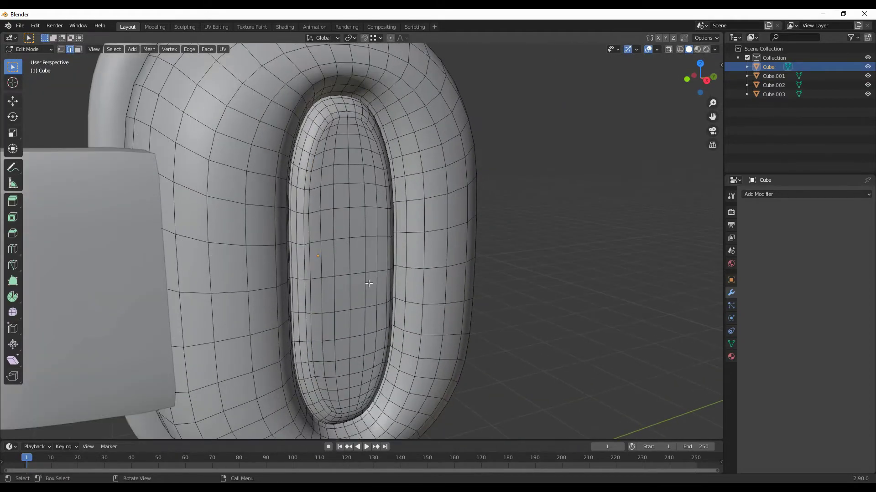
scroll(343, 268, down, 2)
alt+click(343, 267)
key(x)
click(422, 330)
middle_drag(447, 326, 441, 312)
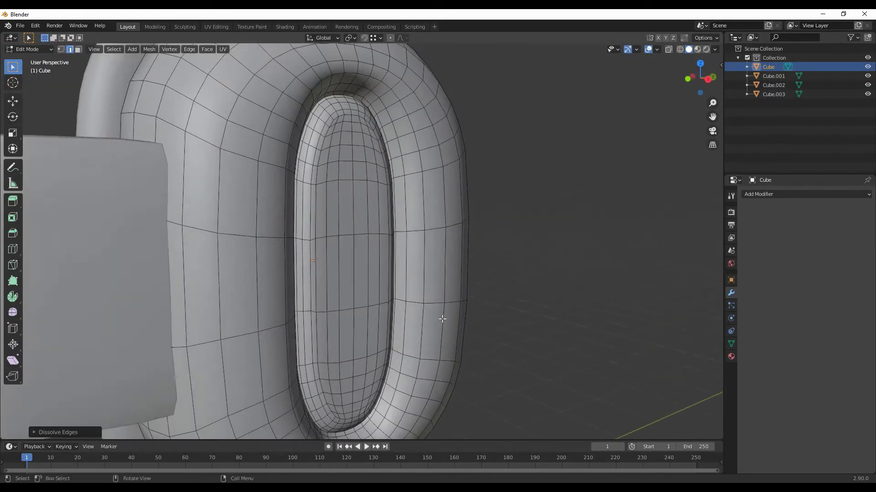
scroll(402, 223, up, 3)
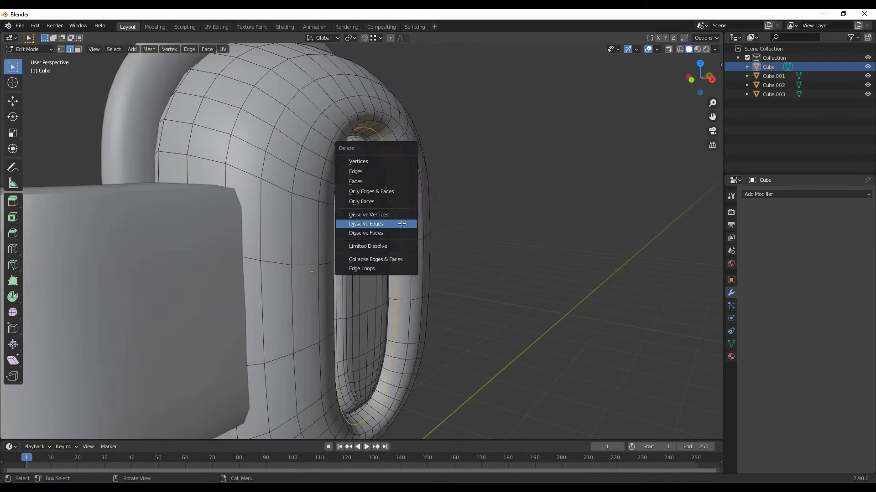
click(401, 223)
- Cancel an accidental bevel and dissolve another extra edge loop on the ring
scroll(432, 244, down, 2)
scroll(501, 272, down, 4)
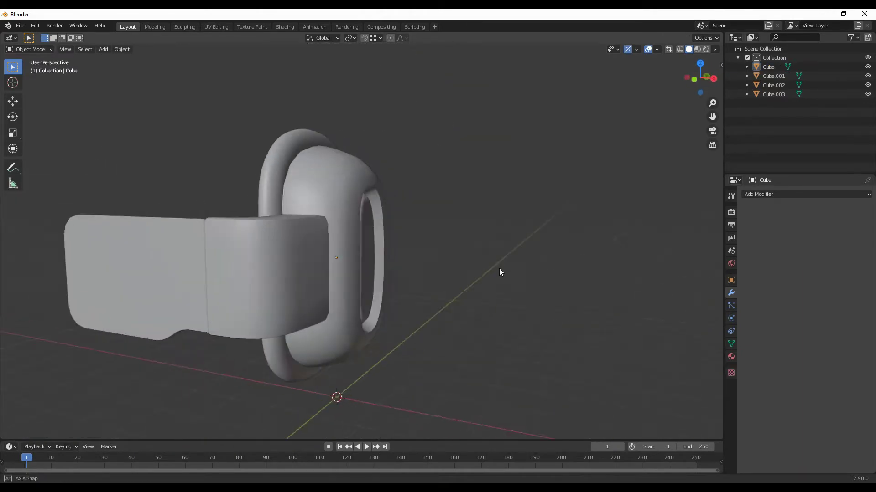
scroll(416, 270, up, 6)
right_click(420, 276)
scroll(406, 270, down, 3)
scroll(405, 271, up, 3)
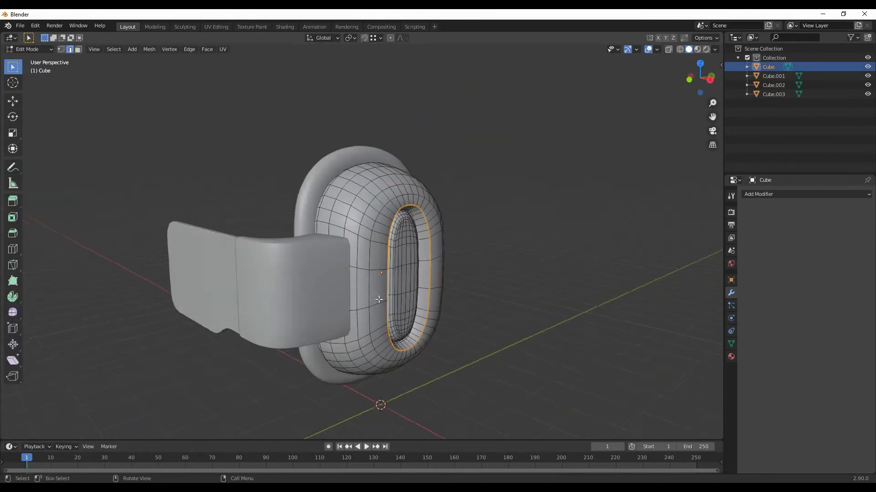
key(x)
click(401, 274)
middle_drag(411, 274, 388, 236)
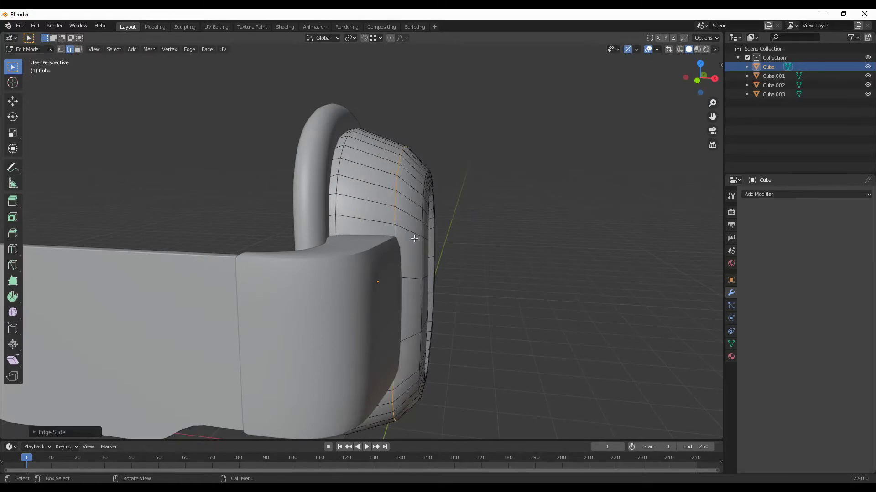
- Mark the ring's rim edges sharp
key(Tab)
scroll(414, 239, down, 5)
scroll(419, 280, up, 5)
right_click(559, 407)
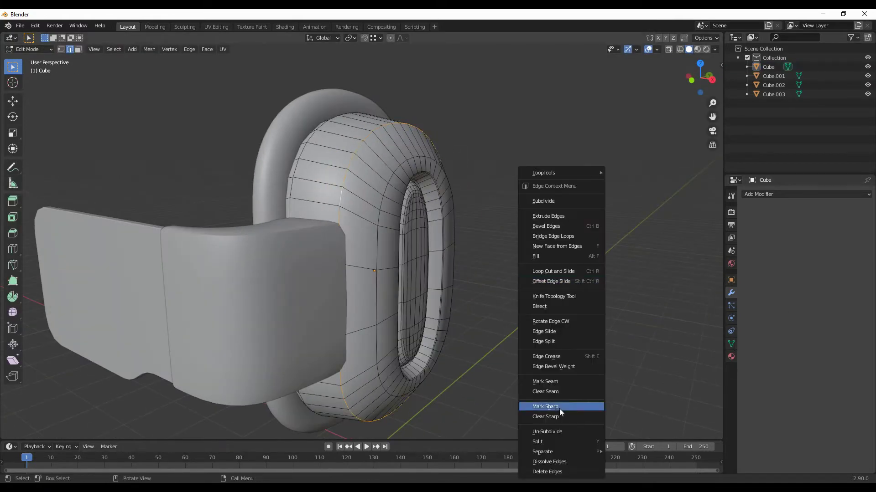
click(559, 407)
key(Tab)
- Isolate the earpiece Cube in local view and inset its grown front-face selection
scroll(556, 284, down, 4)
mouse_move(555, 284)
middle_down()
mouse_move(248, 323)
mouse_move(392, 283)
mouse_move(343, 262)
middle_up()
click(356, 288)
click(424, 281)
click(396, 294)
key(KP_Divide)
key(Tab)
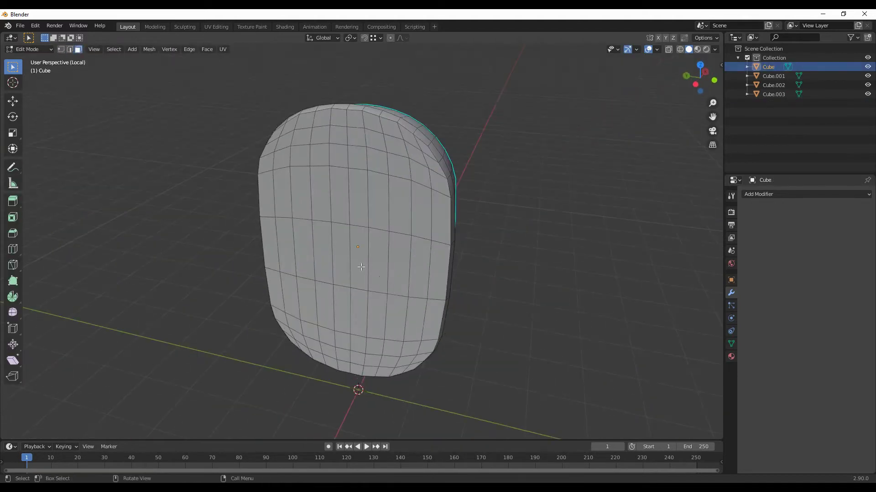
key(ctrl+KP_Add)
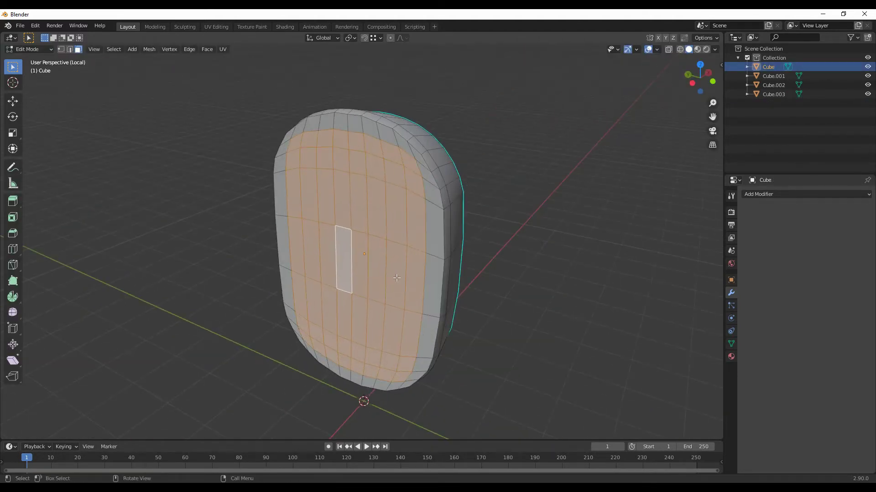
click(369, 272)
middle_drag(369, 273, 391, 280)
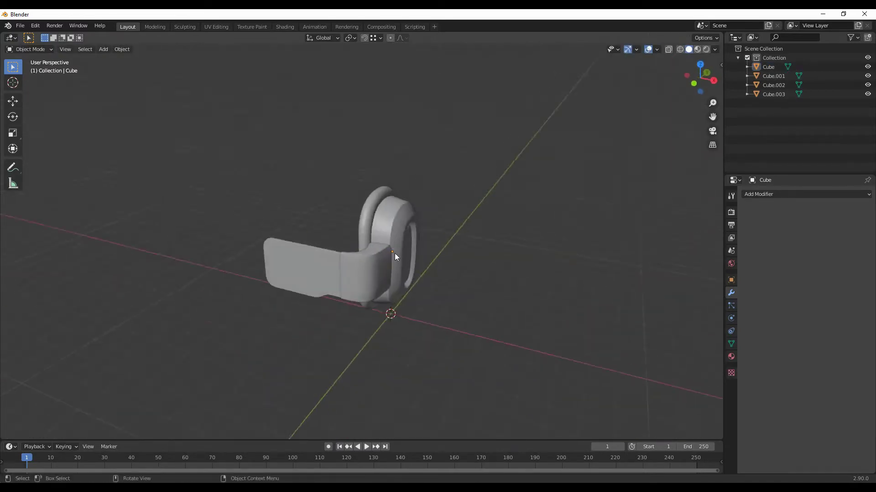
scroll(413, 329, up, 3)
scroll(366, 316, up, 3)
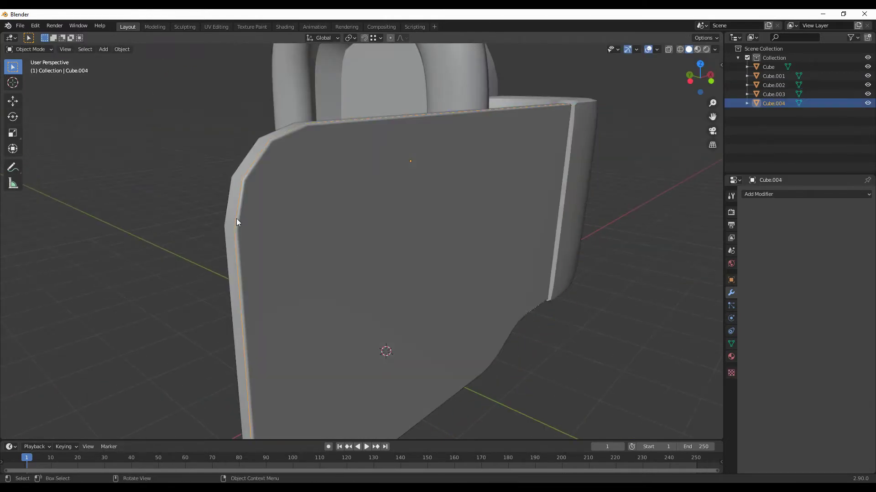
- Merge duplicate vertices by distance on the isolated Cube.004 outline
key(KP_Divide)
key(Tab)
key(Tab)
key(Tab)
key(a)
scroll(442, 292, up, 1)
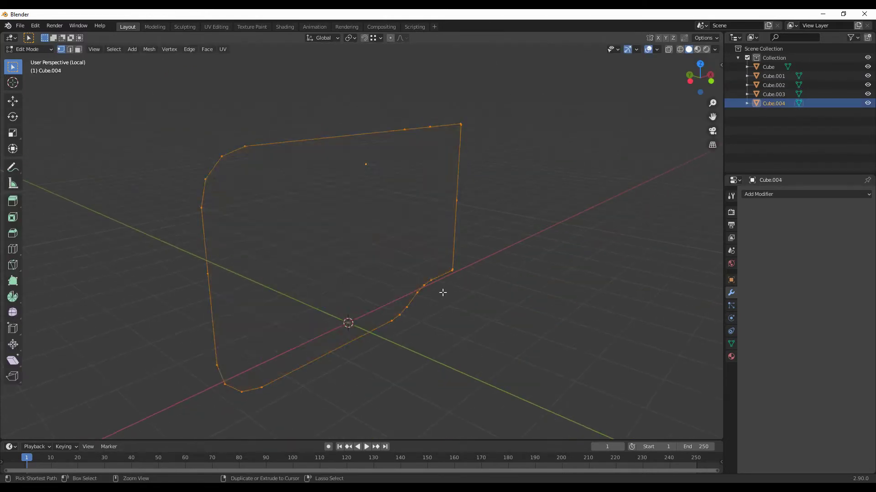
click(508, 106)
key(m)
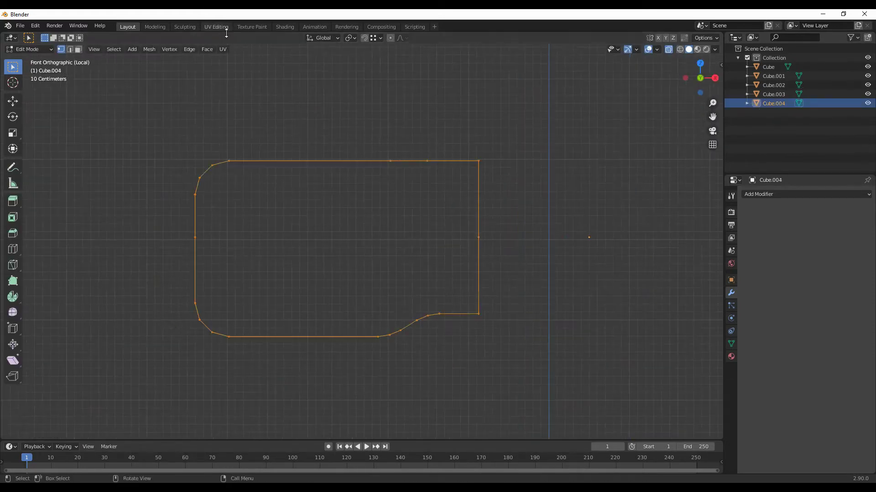
key(Tab)
key(KP_Divide)
- Reset the plate outline's origin to its geometry
mouse_move(426, 325)
middle_down()
mouse_move(476, 201)
mouse_move(396, 253)
middle_up()
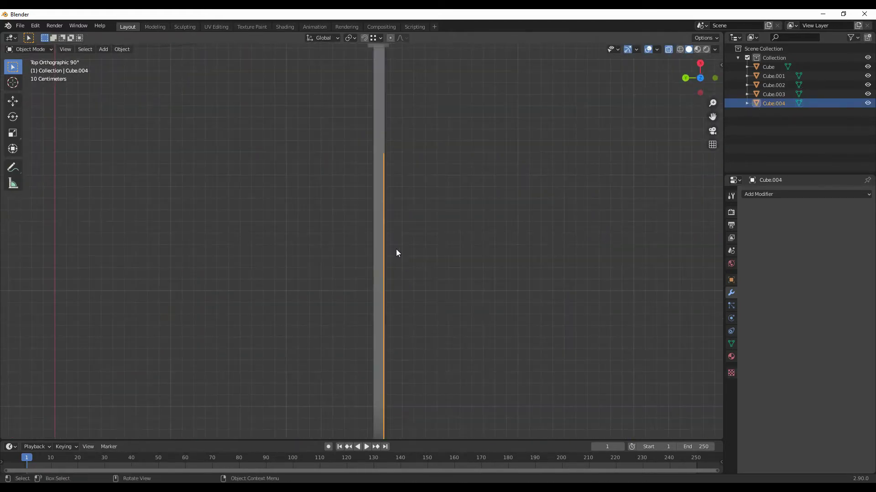
right_click(501, 282)
mouse_move(496, 283)
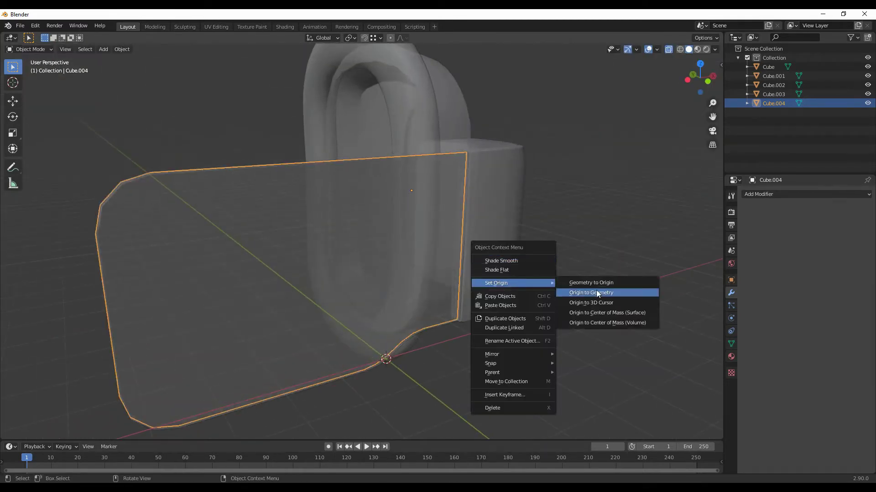
key(Escape)
- Edit side plate Cube.002's mesh and inspect it from several angles
click(345, 293)
key(Tab)
middle_drag(273, 276, 316, 284)
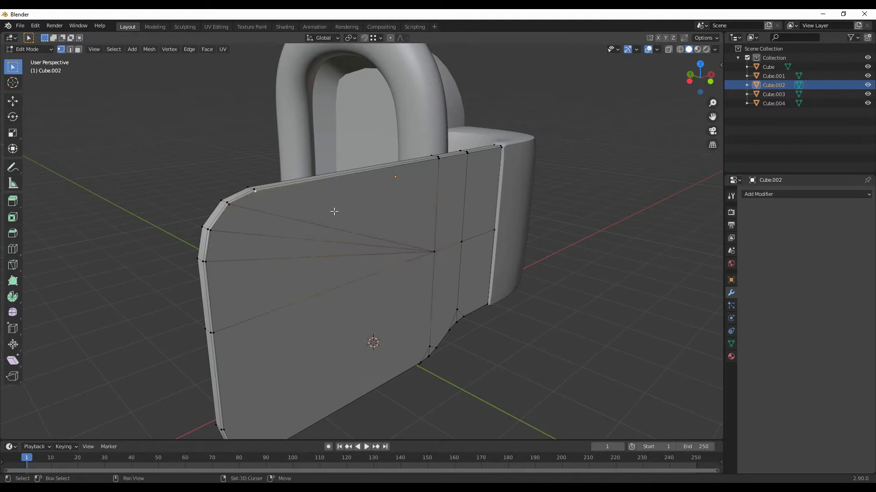
middle_drag(334, 211, 211, 275)
middle_drag(193, 207, 317, 270)
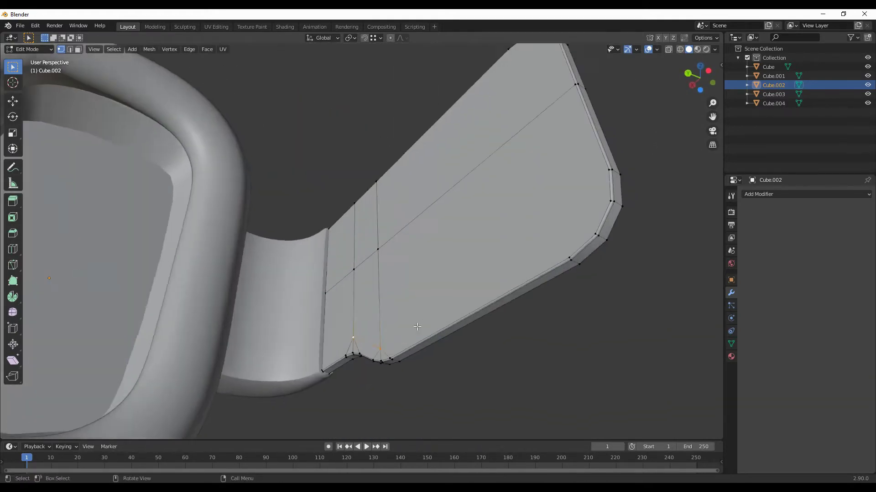
mouse_move(413, 293)
middle_down()
mouse_move(395, 284)
mouse_move(477, 285)
mouse_move(319, 173)
middle_up()
key(Tab)
- Symmetrize Cube.002's mesh, choosing the mirroring direction
key(Tab)
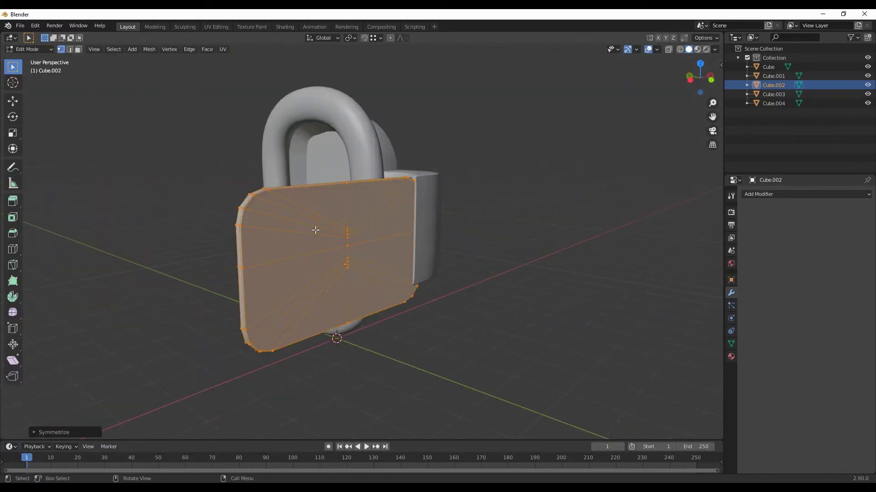
middle_drag(315, 230, 303, 308)
click(34, 433)
click(118, 416)
click(102, 389)
key(Tab)
mouse_move(319, 273)
middle_down()
mouse_move(437, 335)
mouse_move(266, 198)
mouse_move(450, 332)
mouse_move(508, 195)
mouse_move(416, 205)
middle_up()
key(Tab)
key(Tab)
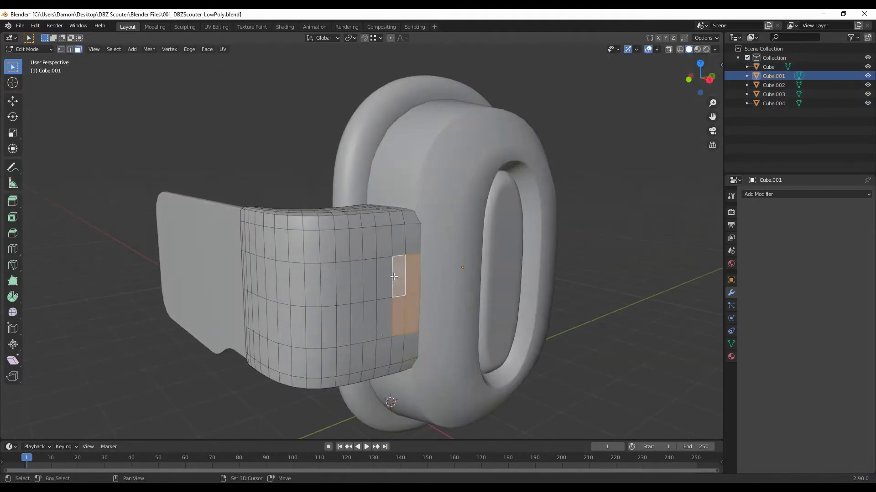
- Extrude the selected Cube.001 faces inward to form a rectangular slot
scroll(383, 330, up, 2)
middle_drag(383, 330, 404, 317)
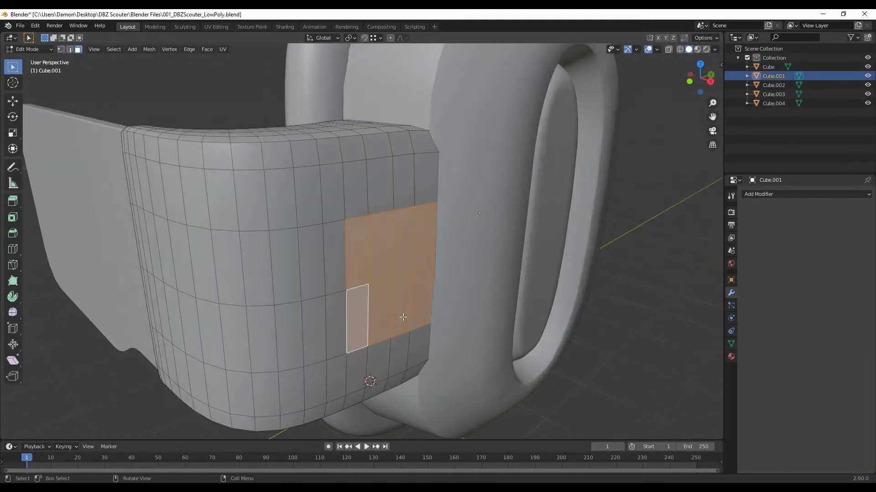
click(459, 305)
middle_drag(458, 305, 365, 297)
scroll(332, 300, up, 3)
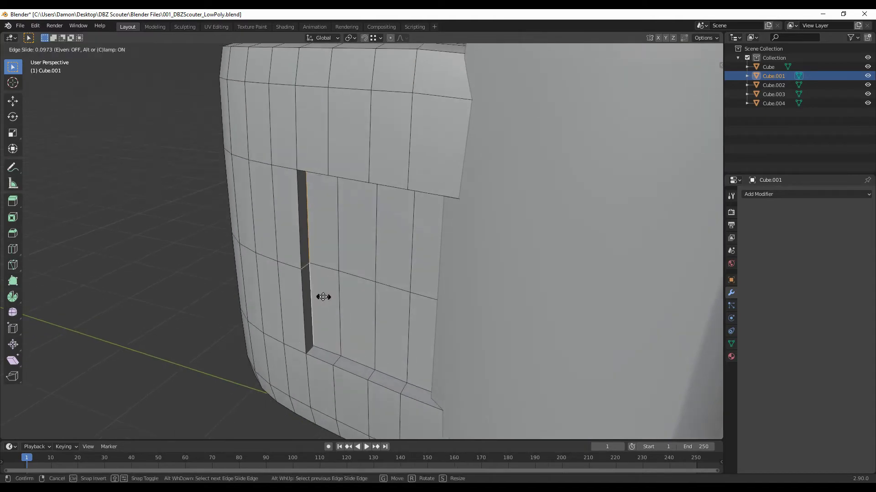
mouse_move(336, 377)
middle_down()
mouse_move(338, 342)
mouse_move(285, 260)
middle_up()
middle_drag(379, 322, 451, 326)
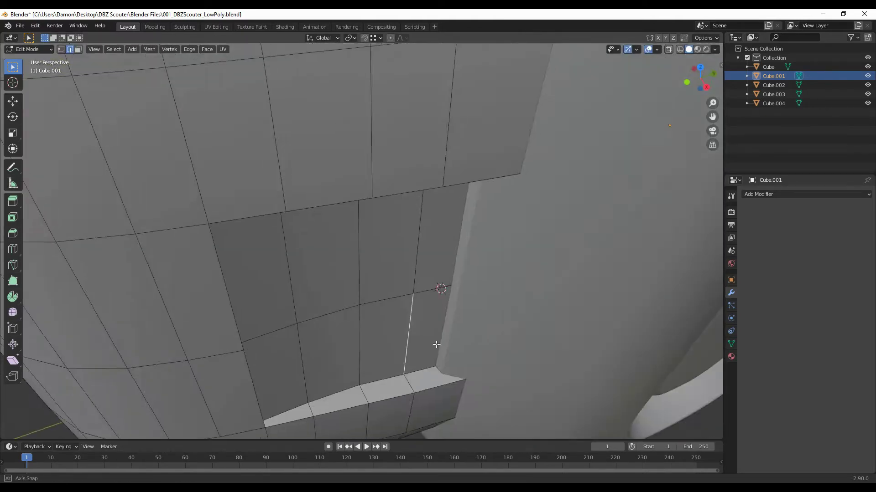
- Nudge the slot's edge along X and select the edge loops around it
key(g)
key(x)
click(502, 339)
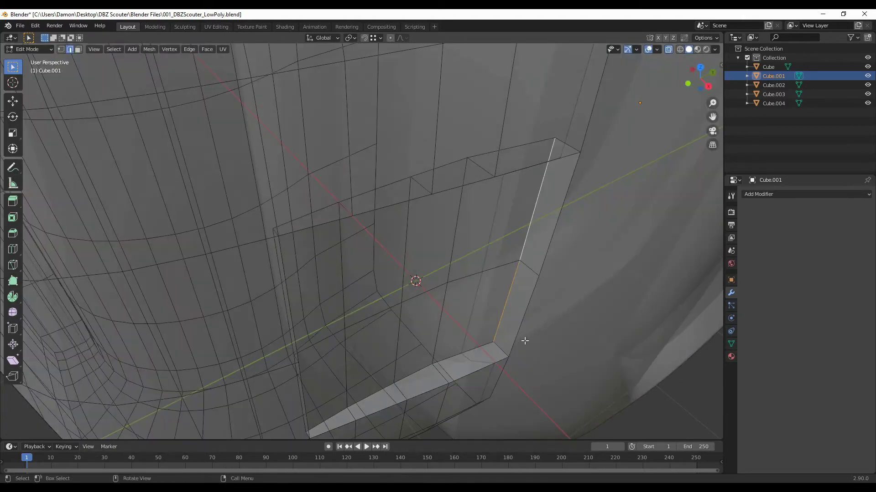
scroll(502, 339, down, 5)
key(Tab)
middle_drag(456, 319, 413, 305)
key(Tab)
alt+click(309, 352)
mouse_move(309, 351)
middle_down()
mouse_move(302, 191)
mouse_move(283, 369)
middle_up()
key(Tab)
scroll(284, 369, down, 5)
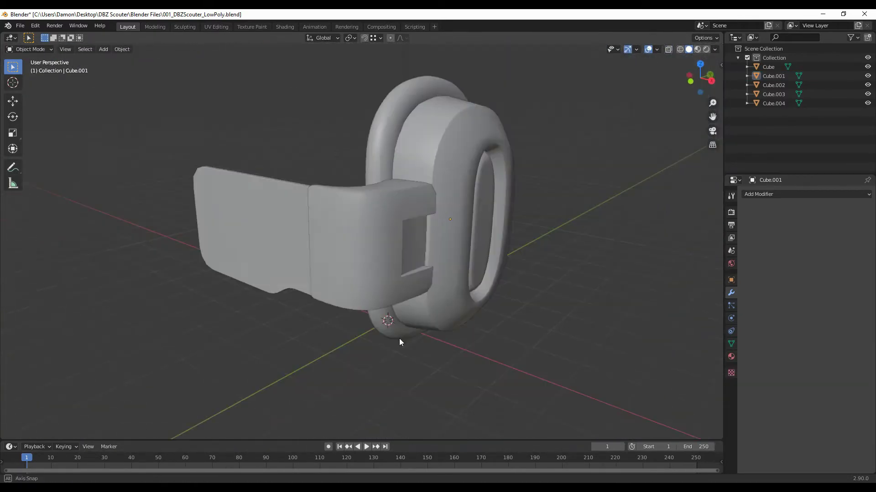
- Try a bevel on connector Cube.001's corner edges, then return to object mode
click(401, 342)
key(Tab)
mouse_move(401, 342)
middle_down()
mouse_move(504, 303)
mouse_move(500, 293)
mouse_move(377, 357)
mouse_move(355, 313)
mouse_move(410, 240)
mouse_move(583, 308)
mouse_move(448, 312)
mouse_move(373, 282)
middle_up()
key(ctrl+b)
key(Escape)
key(Tab)
scroll(494, 385, down, 6)
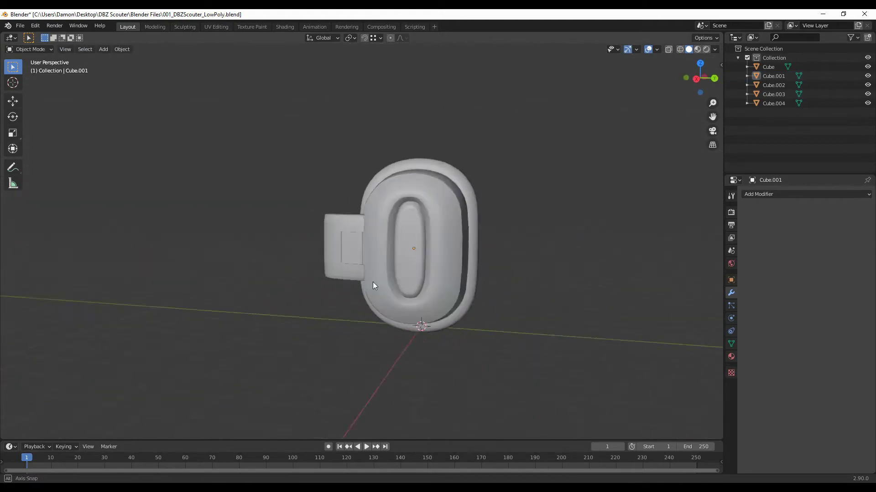
- Try bevelling an edge loop on the earpiece Cube, then cancel it
middle_drag(418, 251, 527, 301)
key(Tab)
scroll(528, 301, up, 6)
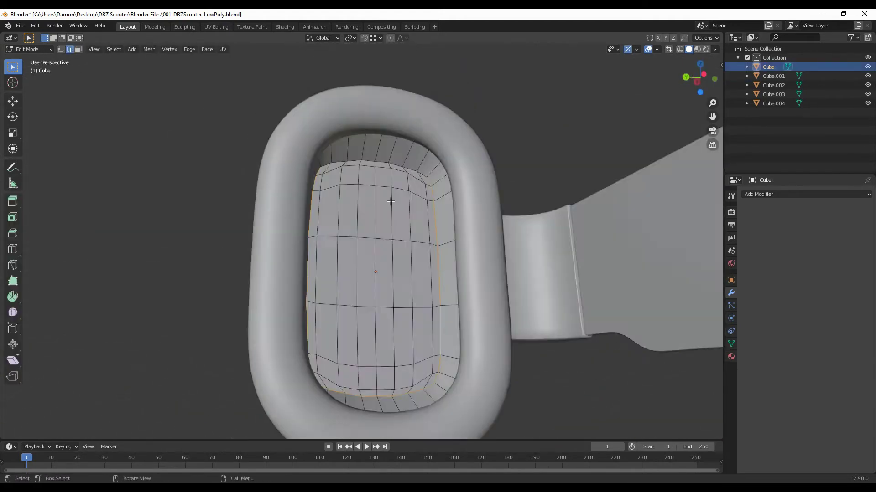
key(ctrl+b)
key(Escape)
scroll(388, 364, down, 5)
scroll(481, 219, up, 5)
scroll(480, 219, down, 5)
mouse_move(480, 219)
middle_down()
mouse_move(456, 238)
mouse_move(493, 241)
middle_up()
- Move the ring's lower half along Y and the connector edges along X
drag(274, 281, 274, 282)
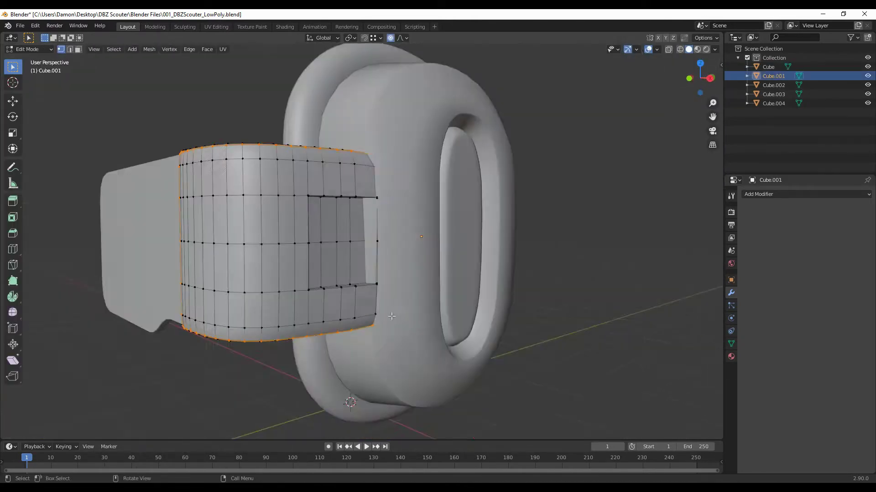
click(335, 313)
mouse_move(336, 314)
middle_down()
mouse_move(396, 304)
mouse_move(381, 307)
mouse_move(368, 336)
middle_up()
key(g)
key(x)
click(374, 335)
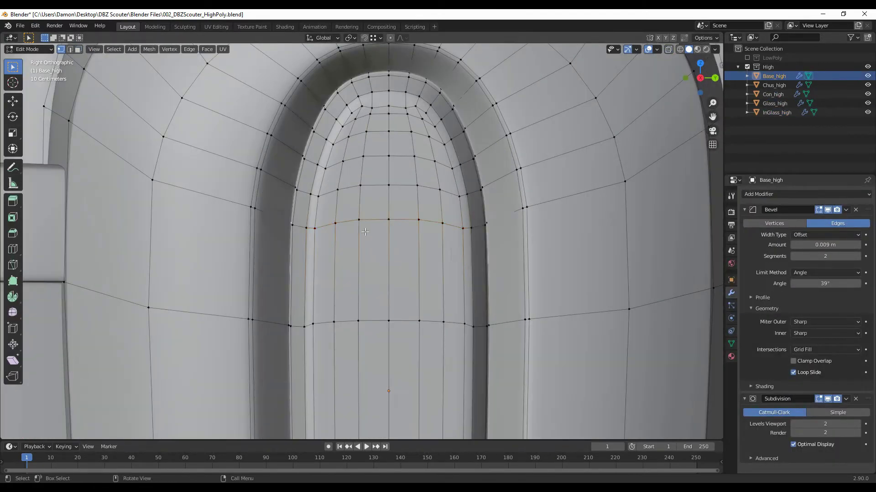
- With X-ray on, flatten the selected edge loop by scaling Z to 0
key(alt+z)
key(s)
key(z)
key(0)
key(Return)
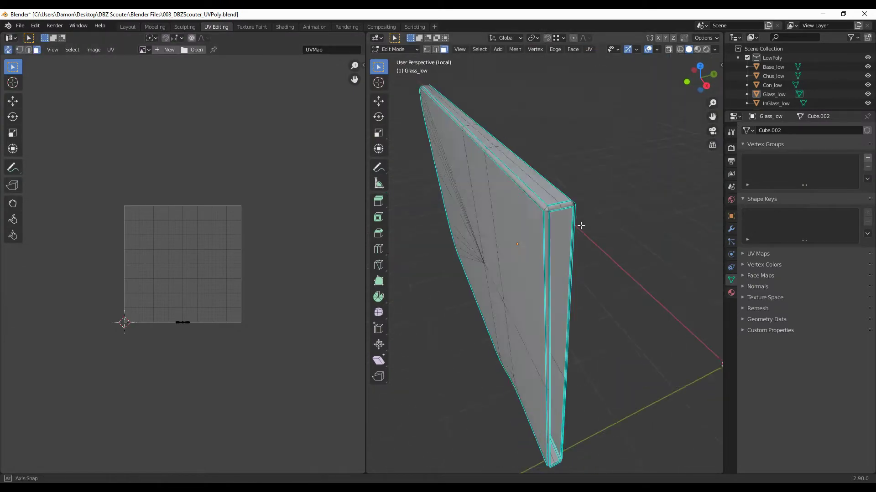
- Clear and re-mark seams on the connector's edge loops
right_click(588, 395)
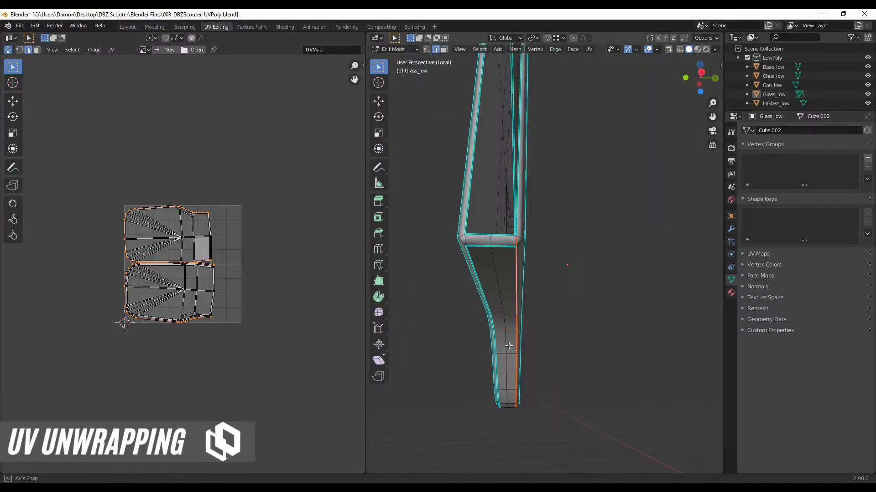
key(n)
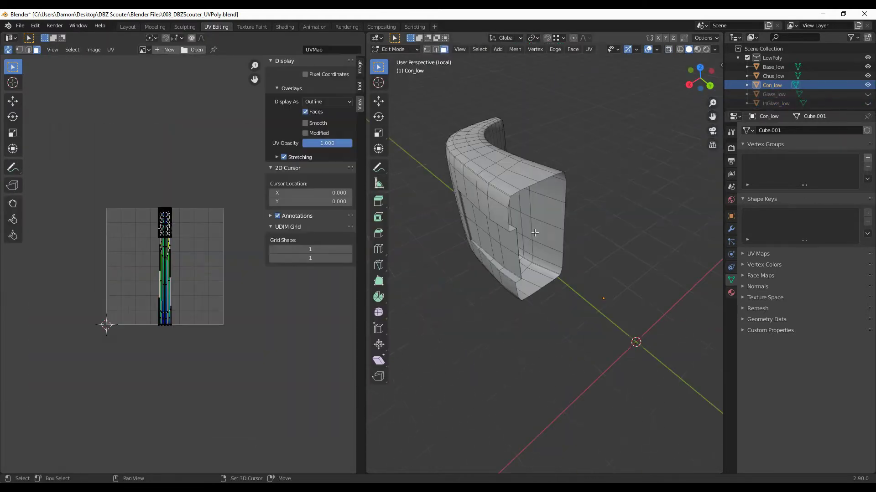
middle_drag(534, 233, 586, 411)
key(2)
right_click(574, 386)
click(573, 386)
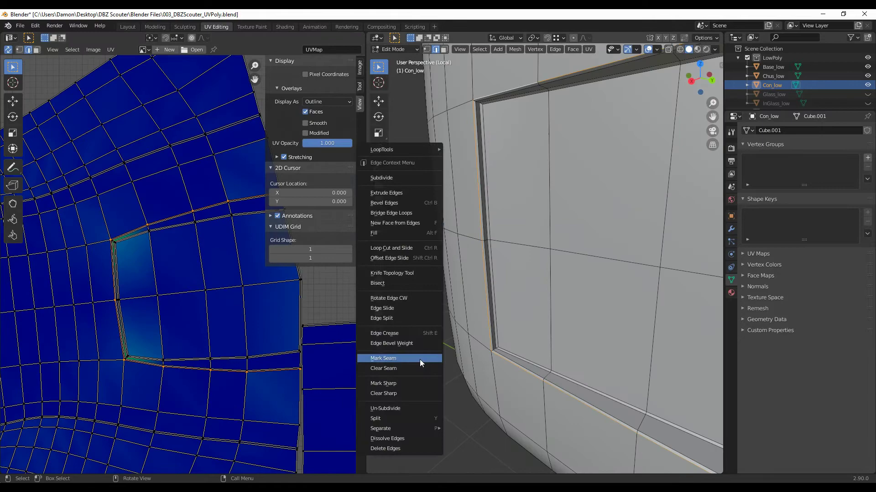
click(420, 360)
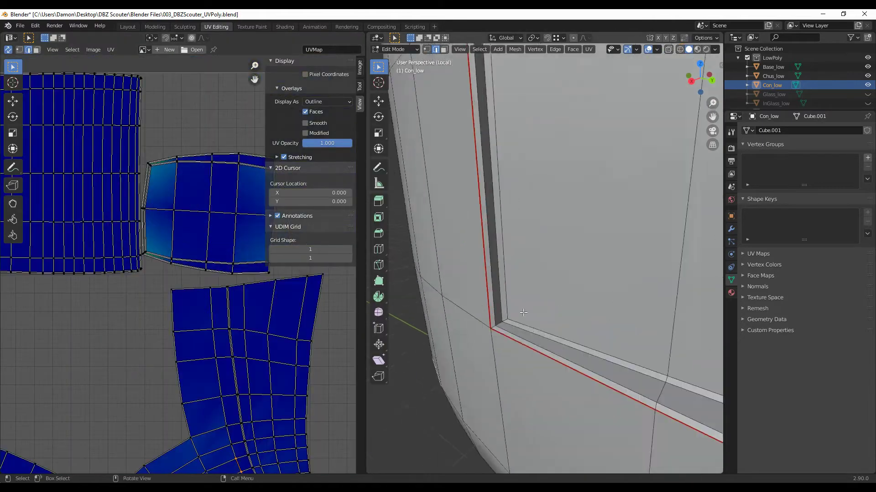
right_click(400, 237)
click(400, 237)
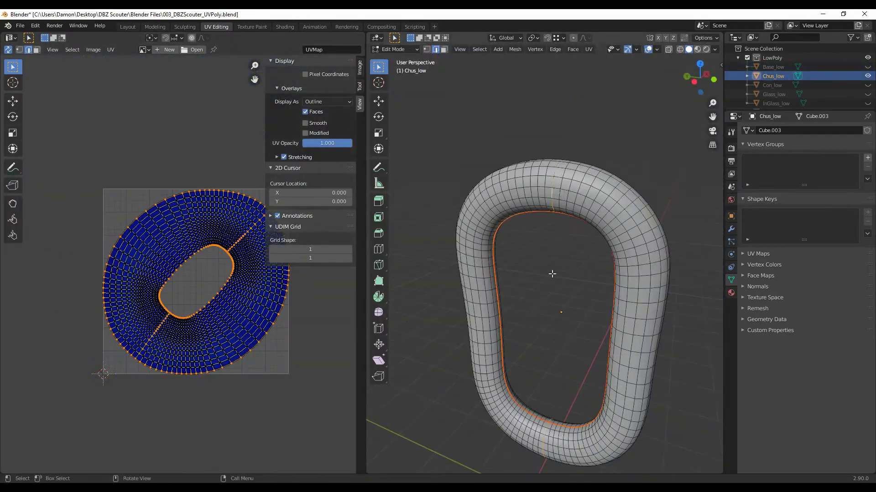
- Mark a seam along the visor glass edge and select most glass faces
key(Tab)
middle_drag(552, 273, 611, 321)
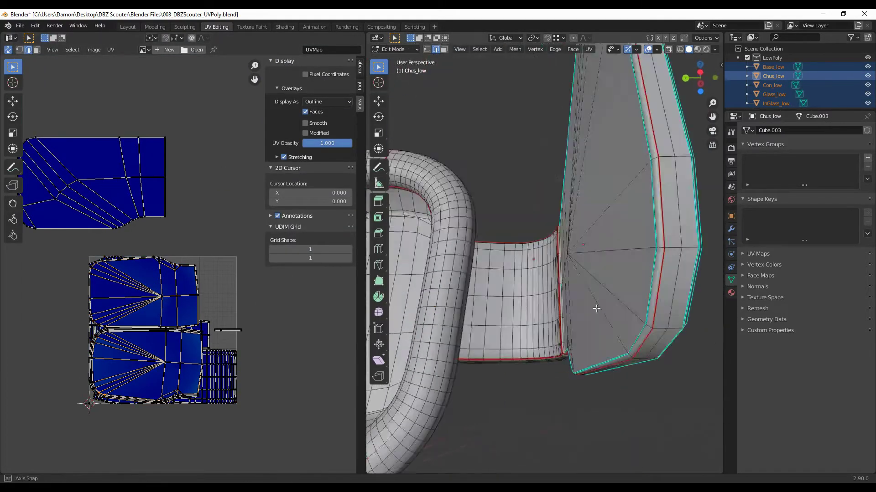
middle_drag(609, 377, 648, 342)
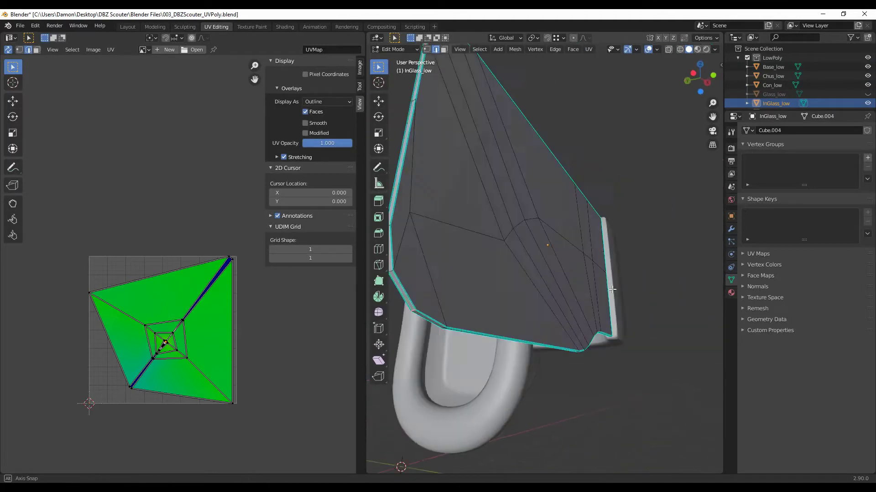
right_click(648, 342)
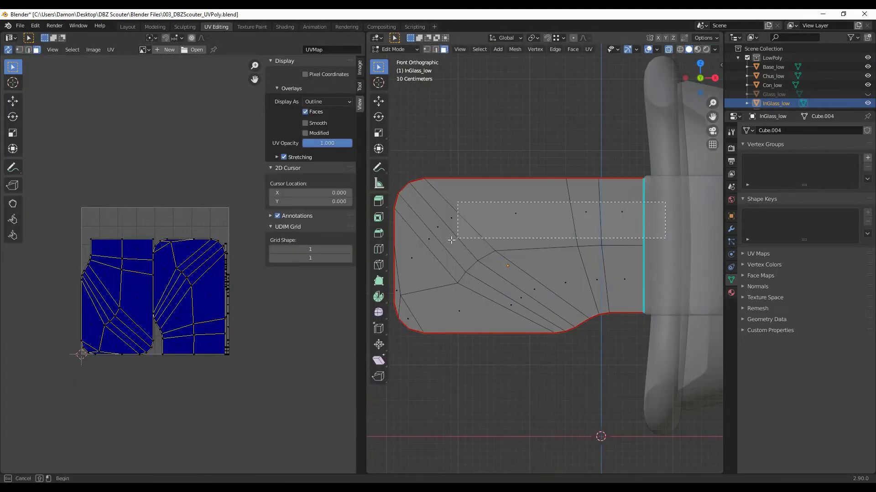
drag(451, 241, 406, 311)
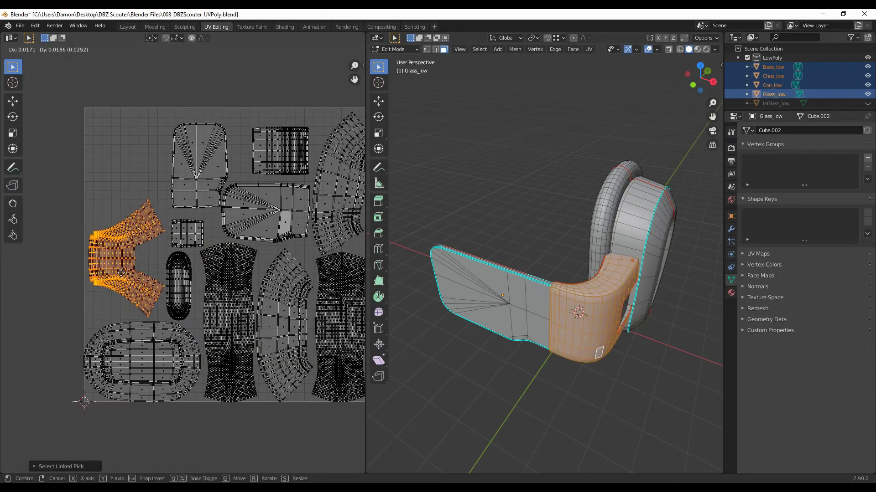
- Deselect all faces, then select a glass UV island and move it to a free spot
scroll(636, 259, down, 1)
key(alt+a)
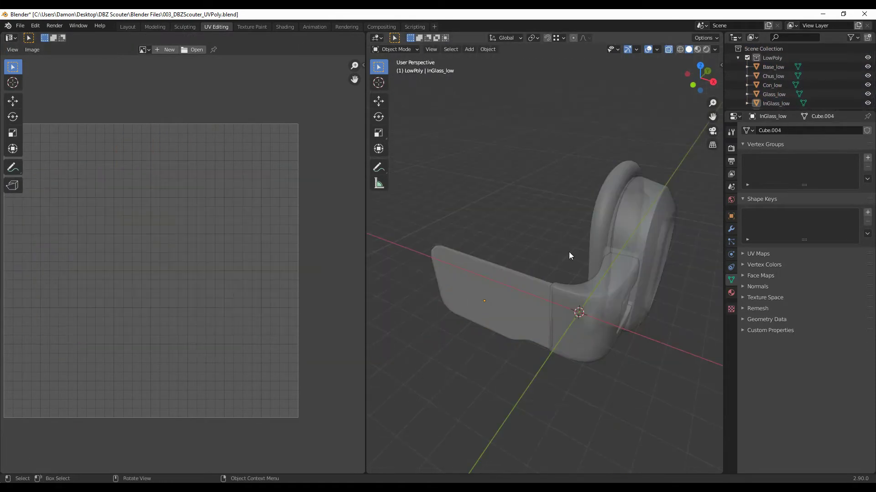
scroll(244, 176, up, 2)
scroll(185, 227, down, 4)
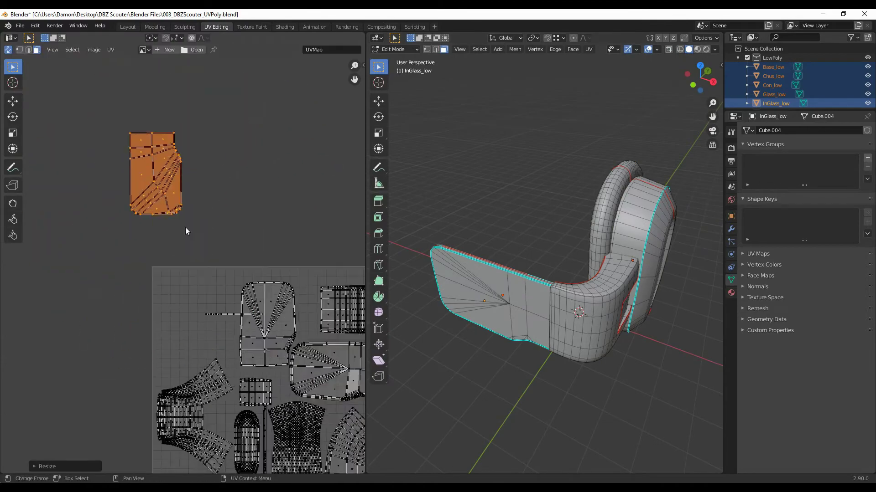
key(l)
scroll(127, 229, up, 1)
scroll(204, 319, up, 7)
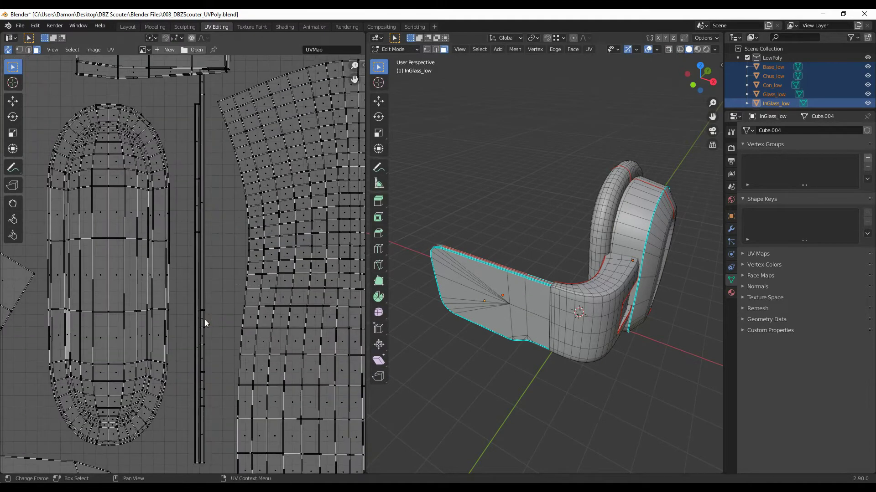
scroll(196, 306, down, 4)
scroll(265, 299, down, 1)
scroll(85, 175, down, 3)
key(l)
key(g)
click(145, 240)
- Rotate the curved glass island to fit, reposition the arranged islands, and return to Object Mode
scroll(153, 250, up, 2)
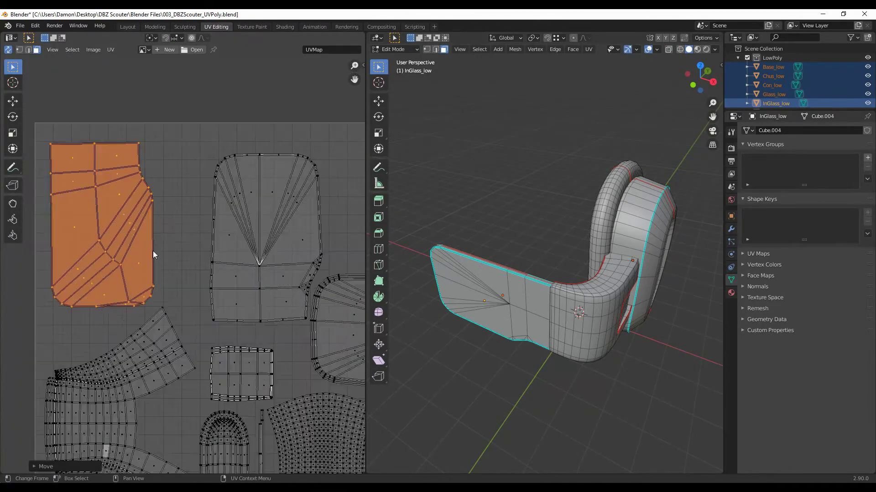
scroll(190, 286, up, 1)
scroll(191, 286, down, 1)
key(l)
key(r)
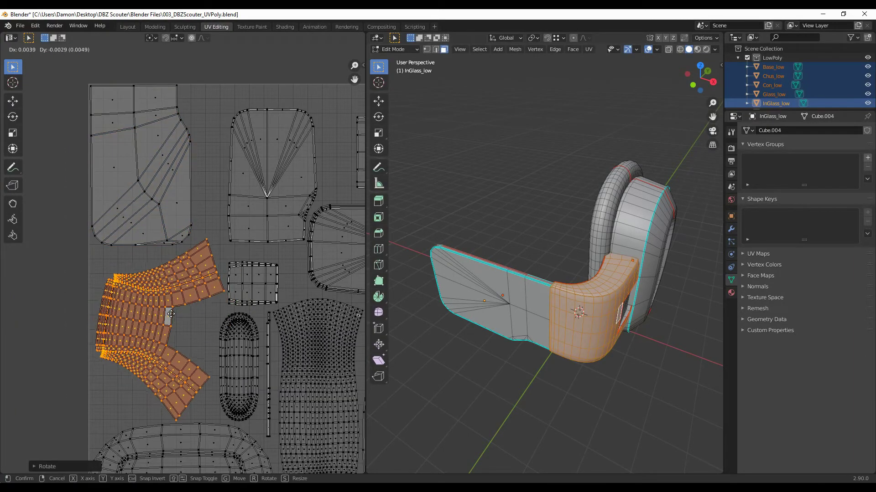
click(171, 313)
key(l)
key(g)
click(280, 333)
scroll(281, 333, down, 3)
key(Tab)
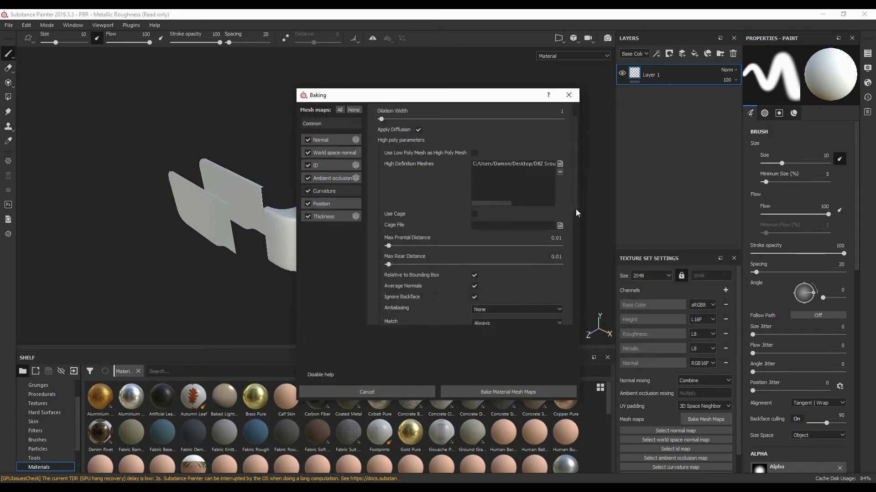
- Bake the scouter's mesh maps, including normal and world space normal, from the high-poly model
scroll(572, 218, down, 1)
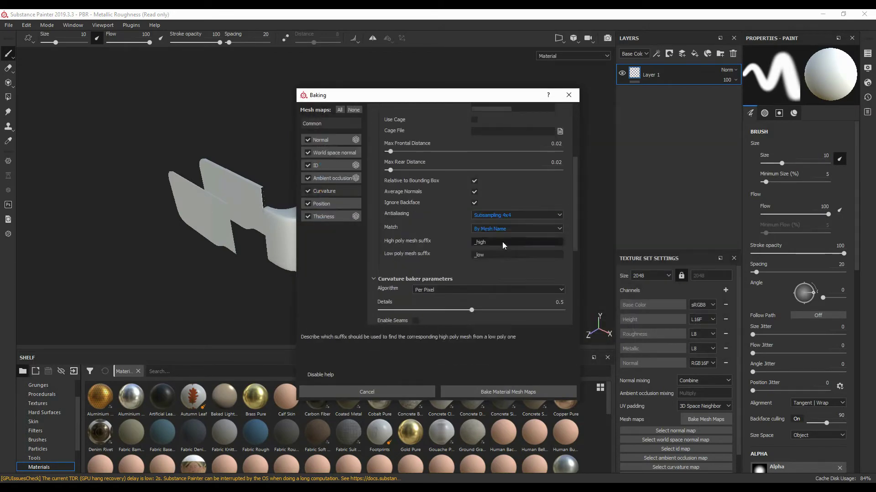
click(507, 392)
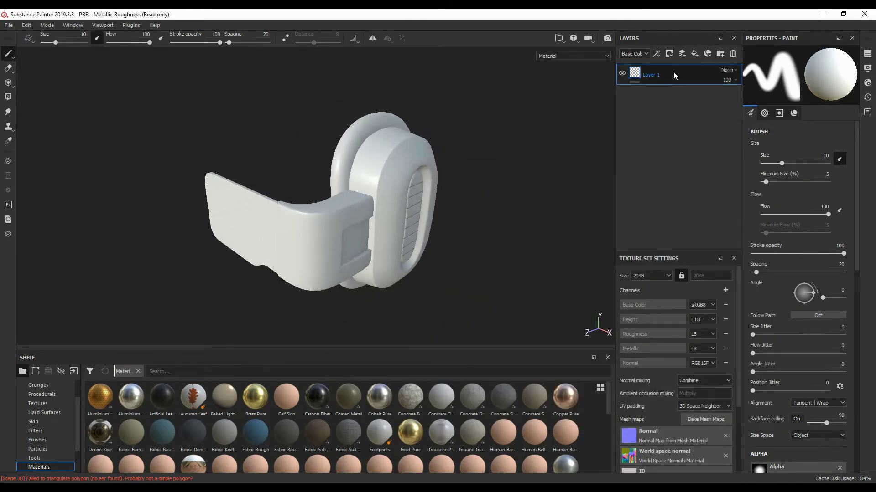
scroll(319, 428, down, 3)
- Add Plastic PVC as a layer grouped into a folder, and change the fill's base colour
drag(131, 431, 660, 133)
right_click(675, 76)
click(715, 89)
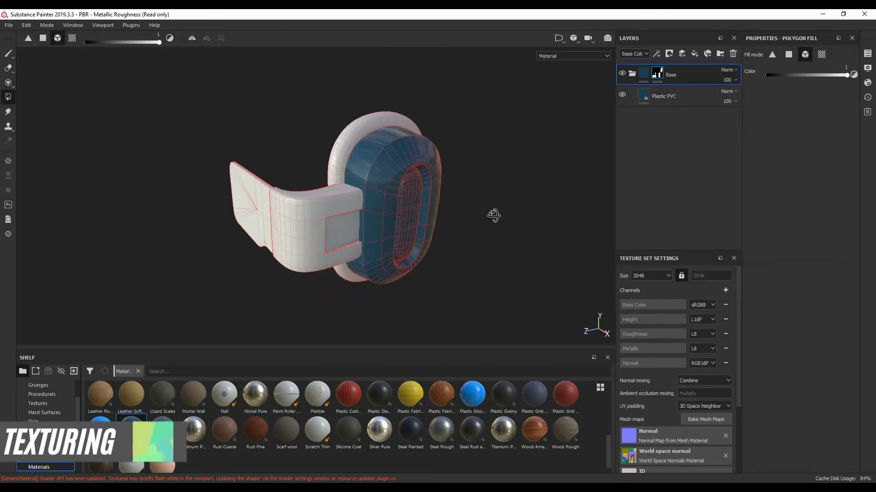
mouse_move(523, 211)
alt+mouse_down()
mouse_move(468, 215)
mouse_move(488, 216)
alt+mouse_up()
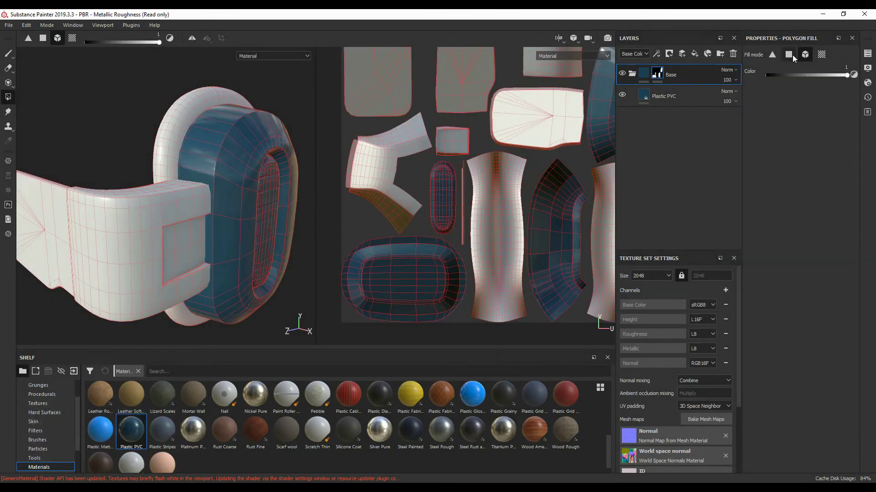
key(2)
scroll(428, 197, up, 3)
key(f)
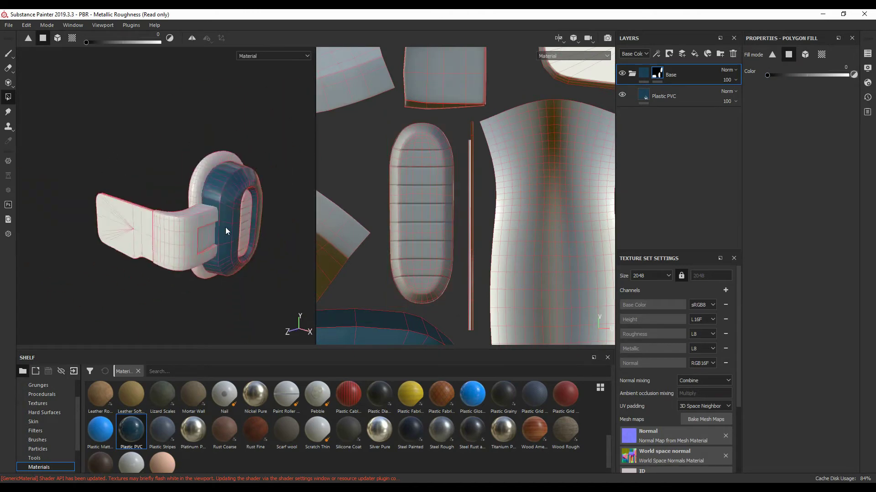
key(F2)
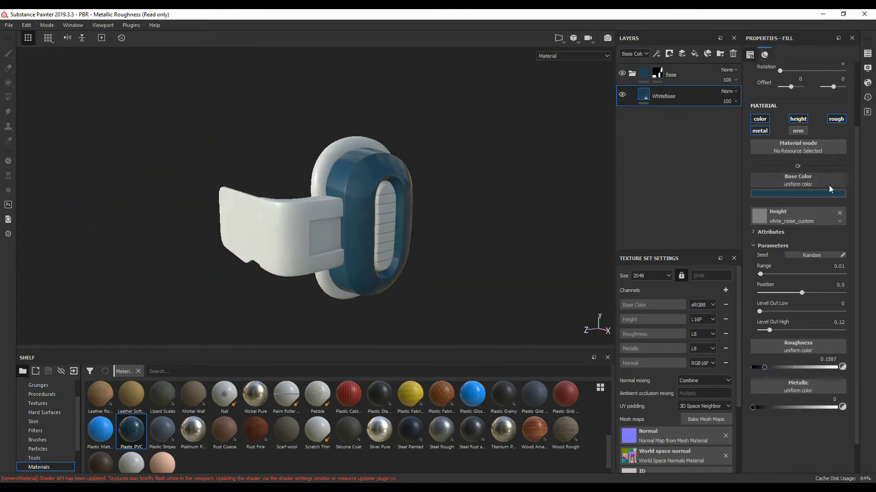
click(829, 193)
click(748, 256)
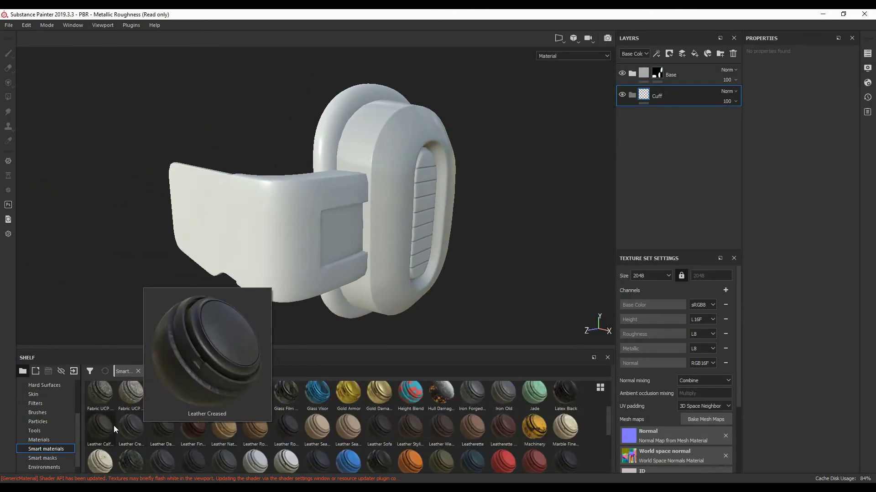
- Give the Cuff folder a black mask and add Plastic Matte into the Inner folder
right_click(683, 94)
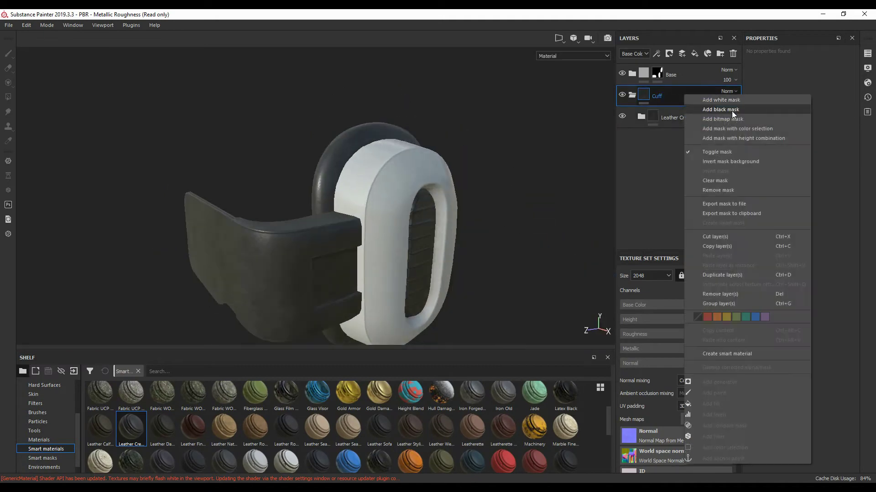
click(730, 102)
key(4)
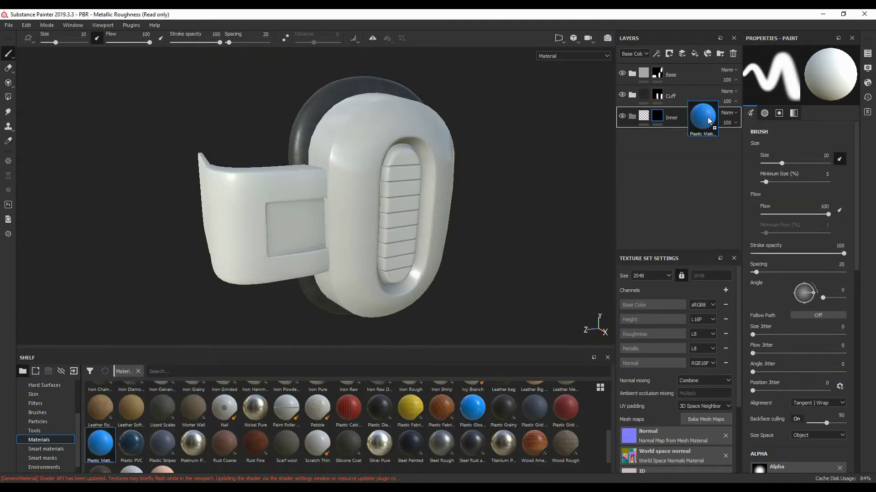
drag(708, 121, 709, 120)
key(4)
key(F1)
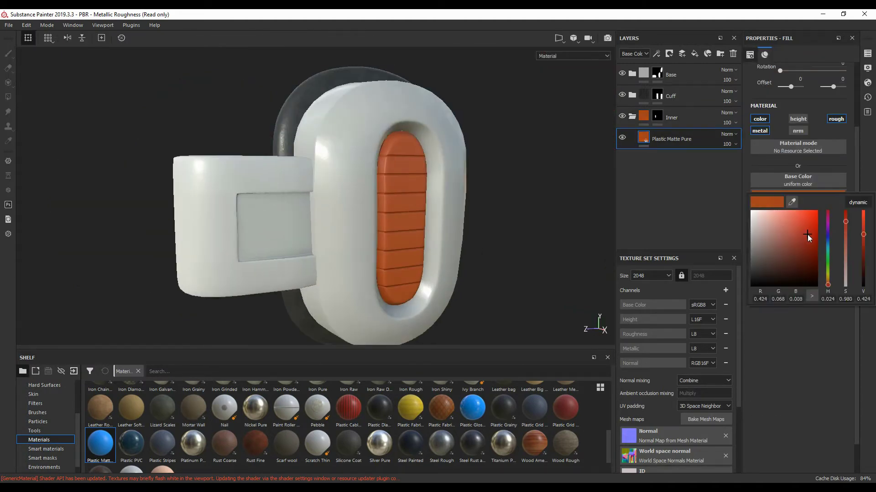
- Darken the orange slightly, add Plastic Grid Small to the Inner folder, and move it to the top
drag(805, 236, 798, 238)
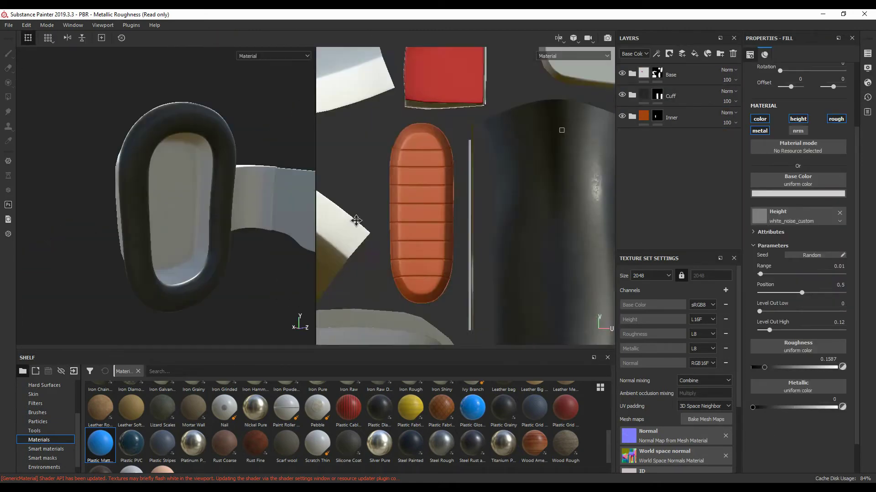
drag(566, 408, 674, 158)
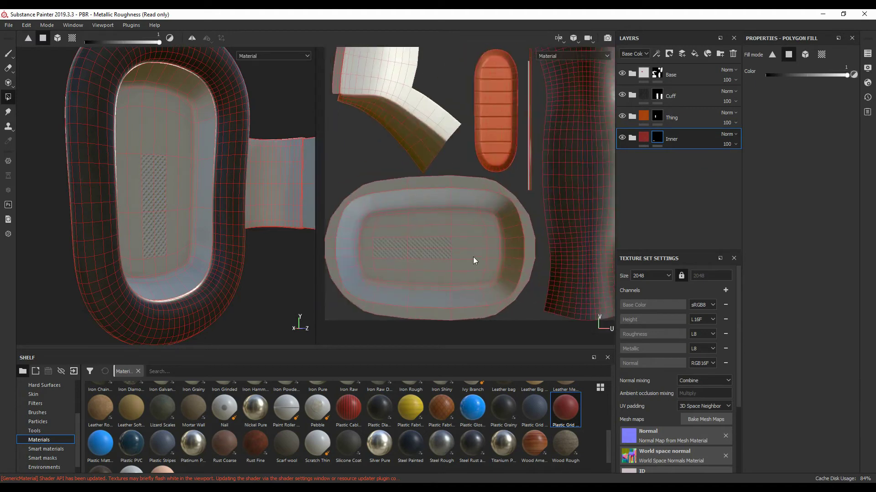
scroll(396, 173, up, 5)
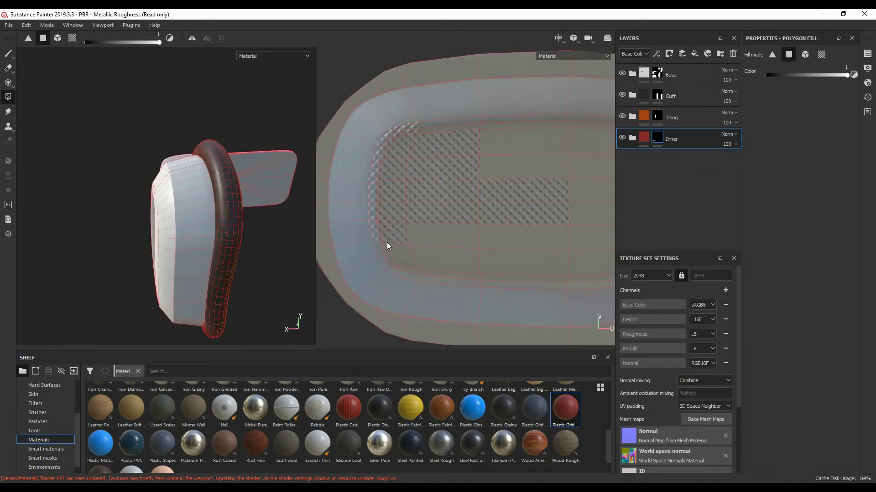
mouse_move(386, 242)
alt+mouse_down()
mouse_move(411, 205)
mouse_move(472, 263)
alt+mouse_up()
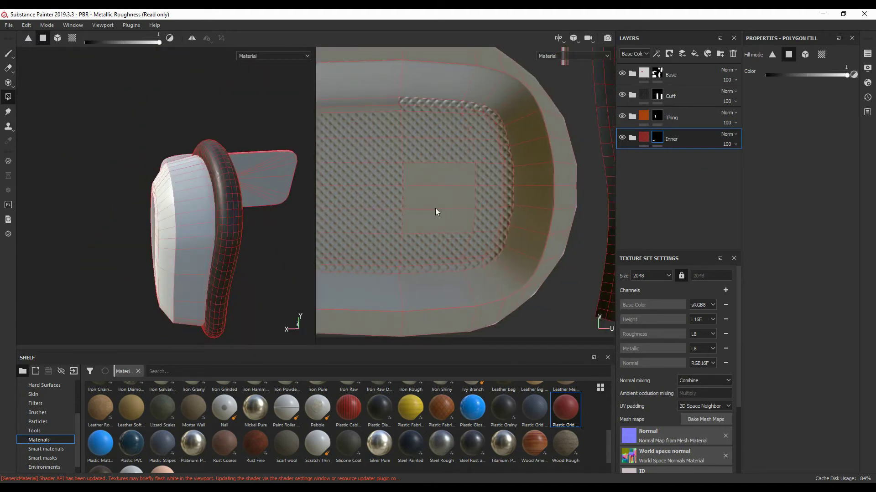
drag(670, 139, 675, 69)
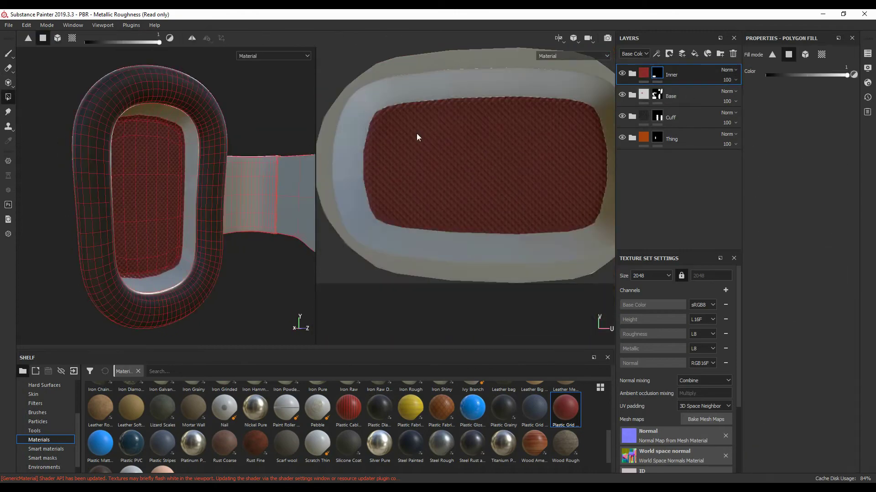
alt+drag(425, 220, 519, 124)
alt+drag(205, 205, 269, 244)
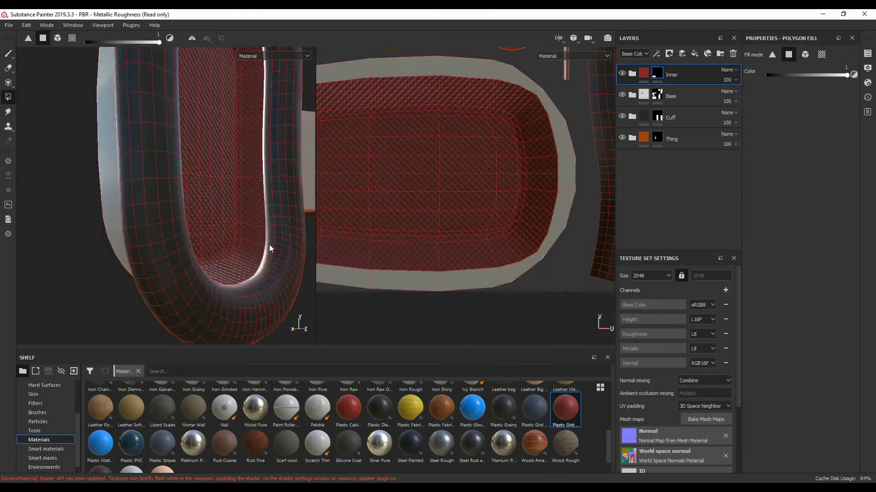
scroll(269, 244, down, 3)
- Make the grid grey with roughness 0.79, normal intensity 0.5 and a reduced height range
key(F2)
click(638, 74)
click(815, 286)
click(751, 357)
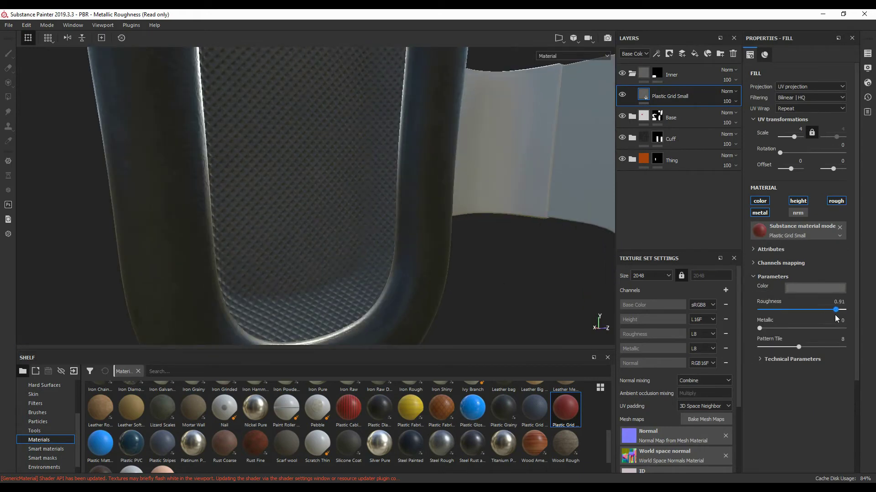
drag(836, 318, 825, 315)
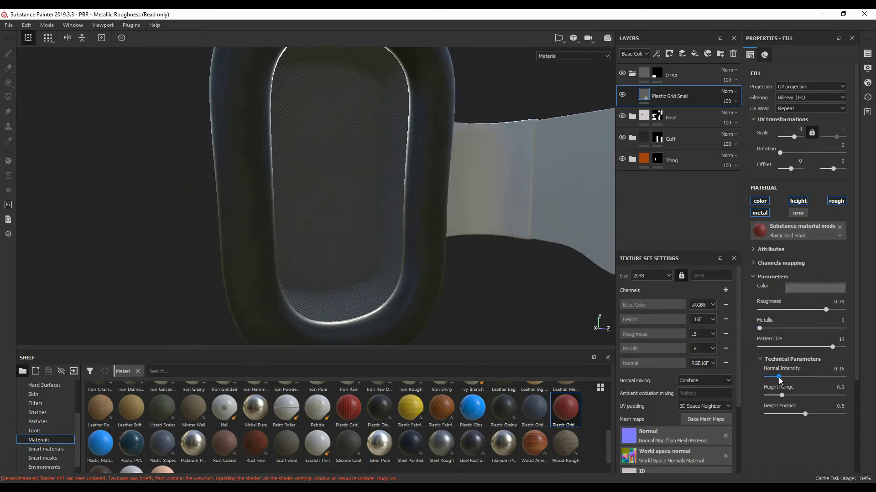
drag(779, 376, 804, 377)
drag(781, 395, 778, 395)
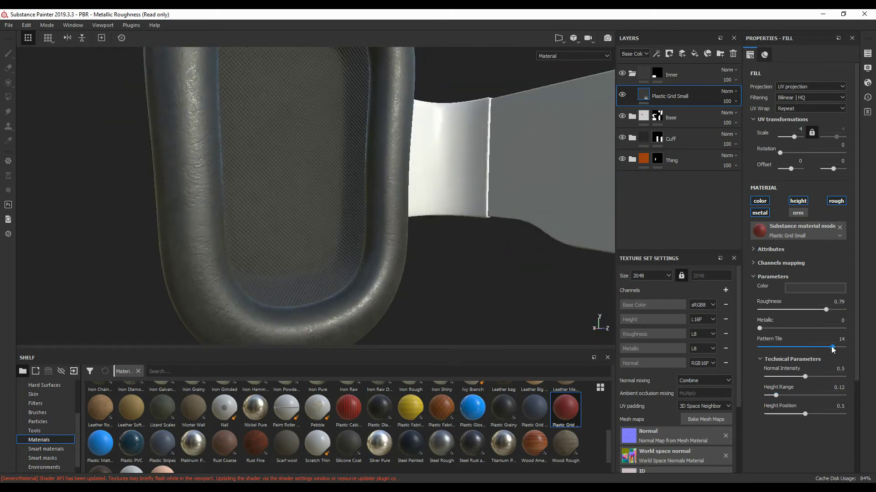
key(4)
key(F1)
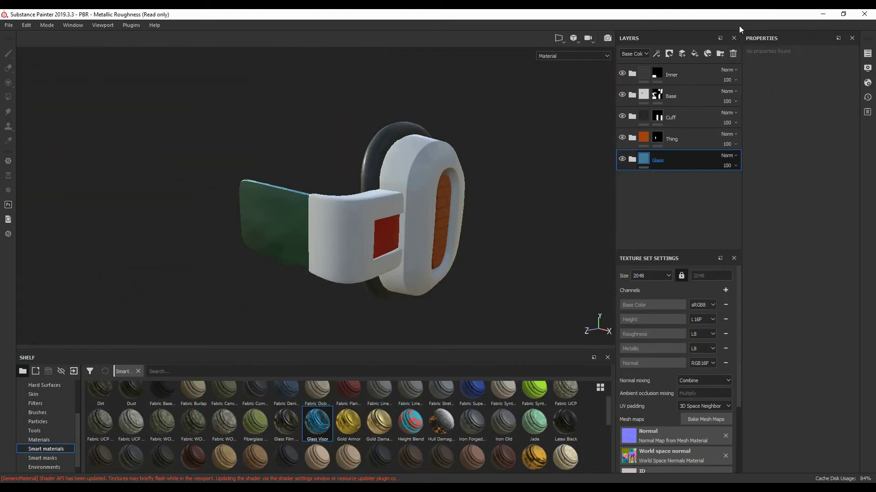
- Brighten the visor's green and switch the shader to pbr-metal-rough-with-alpha-blending
click(658, 227)
click(798, 275)
click(829, 346)
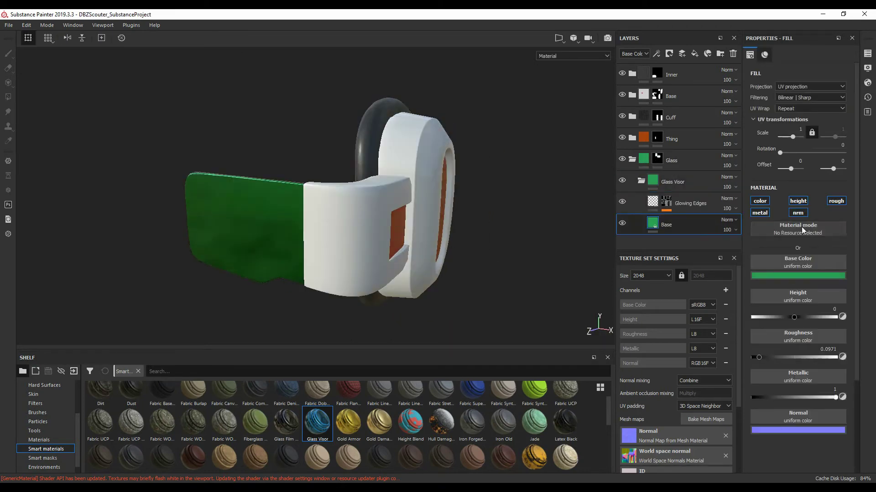
alt+drag(547, 255, 484, 233)
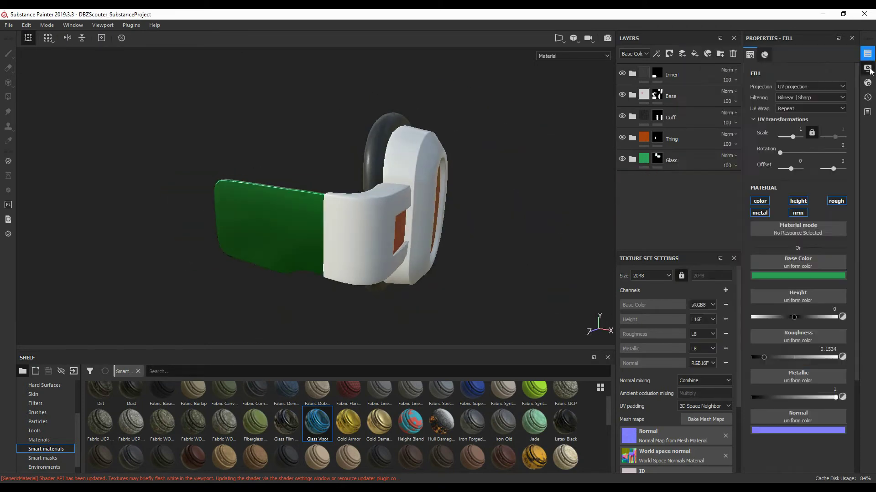
click(867, 68)
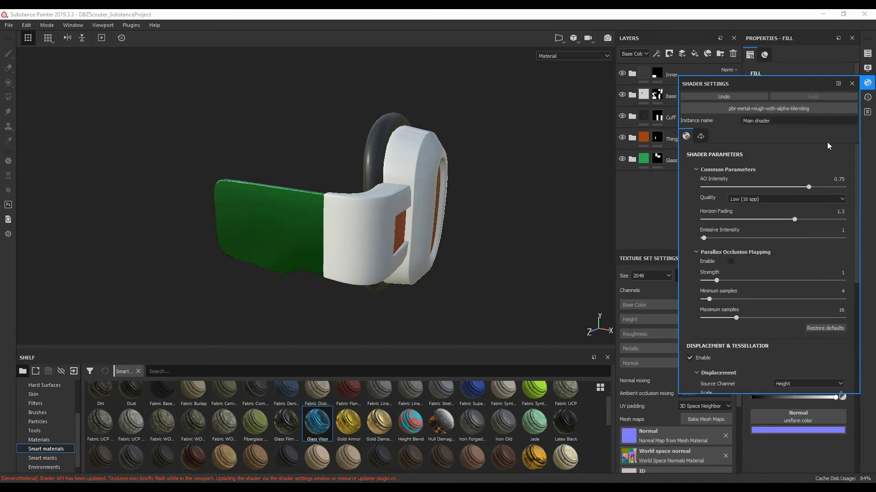
click(851, 83)
scroll(348, 260, up, 3)
click(683, 147)
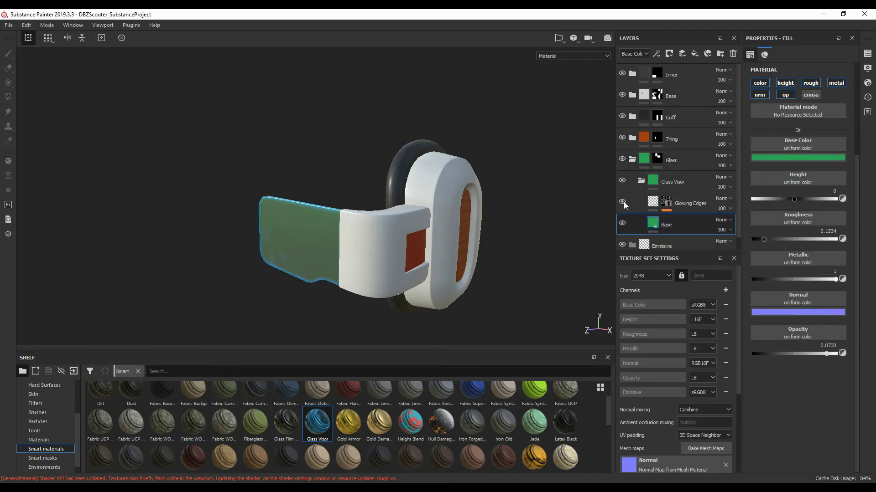
- Shift the Glowing Edges glow to bright yellow-green and show the UV layout beside the model
click(625, 204)
drag(829, 223, 829, 230)
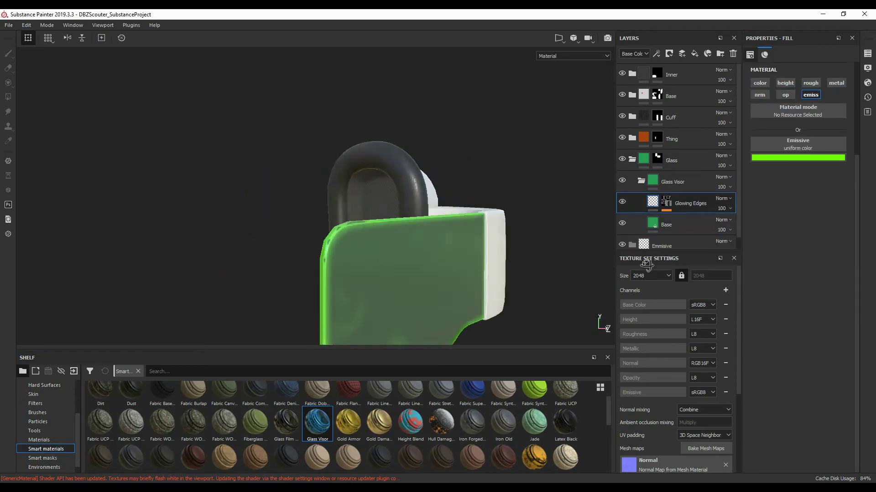
click(632, 159)
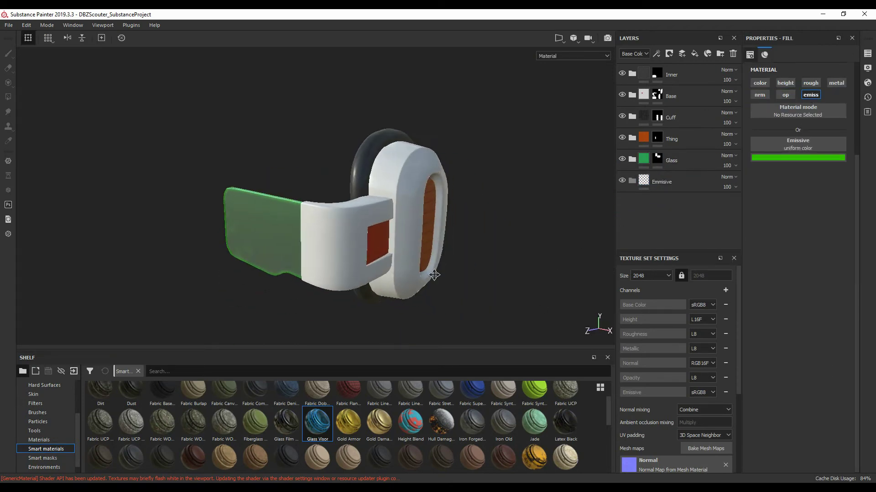
click(661, 182)
key(F1)
scroll(516, 248, up, 3)
- Add a yellow fill layer named 'Text' and start painting on its mask
scroll(508, 182, up, 2)
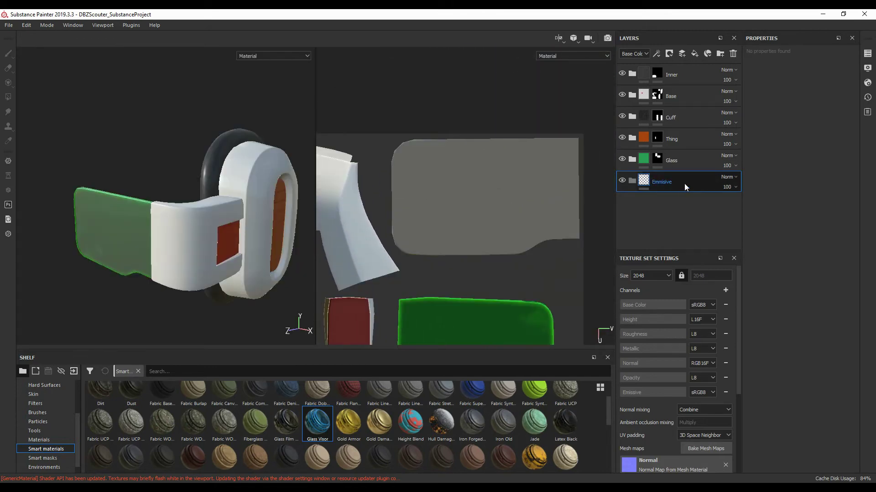
click(695, 54)
click(798, 155)
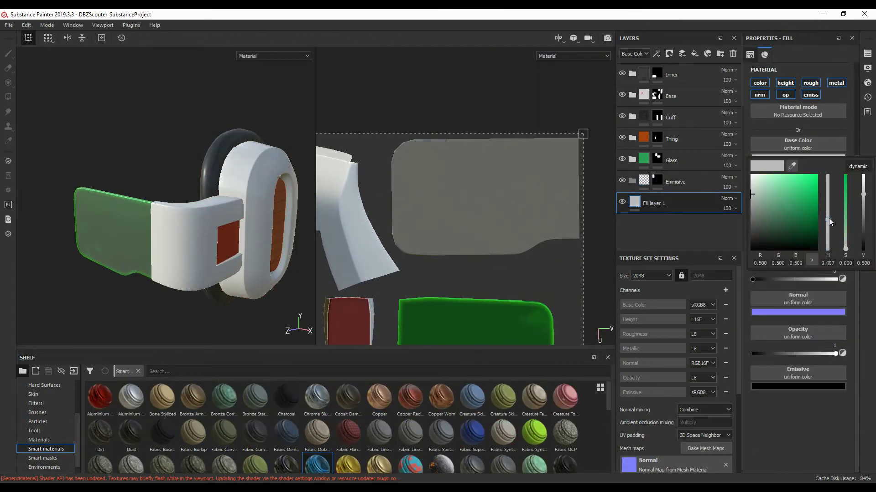
click(808, 195)
double_click(675, 203)
text(Text)
key(Return)
key(1)
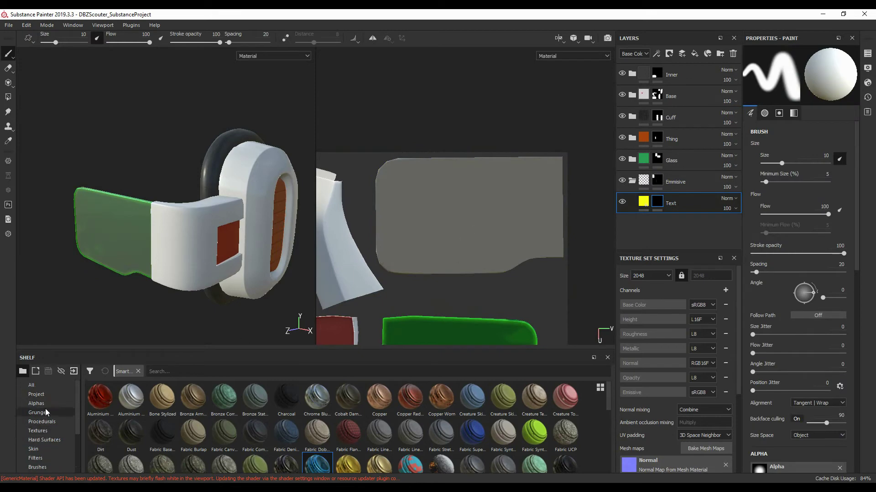
- Stamp a thin yellow ring onto the visor using the Shape Border Circle alpha
click(37, 404)
click(524, 371)
text(circ)
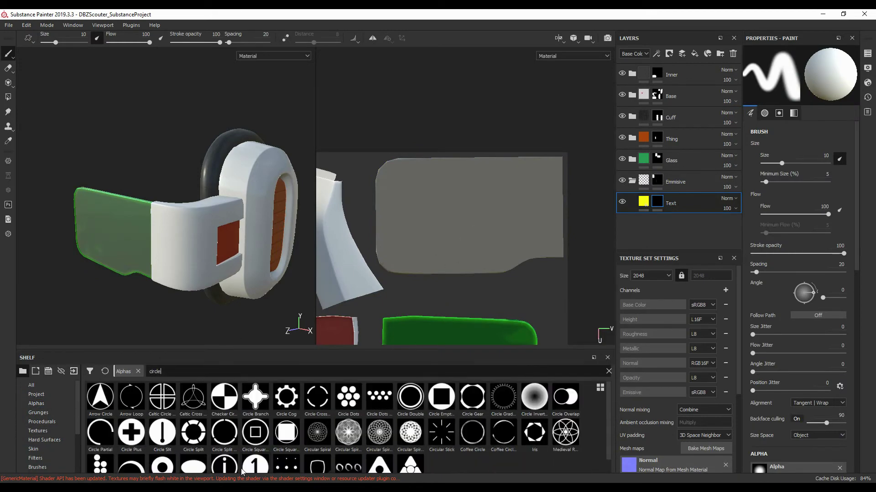
text(le)
scroll(346, 429, down, 2)
click(162, 454)
scroll(798, 319, down, 3)
drag(770, 373, 773, 375)
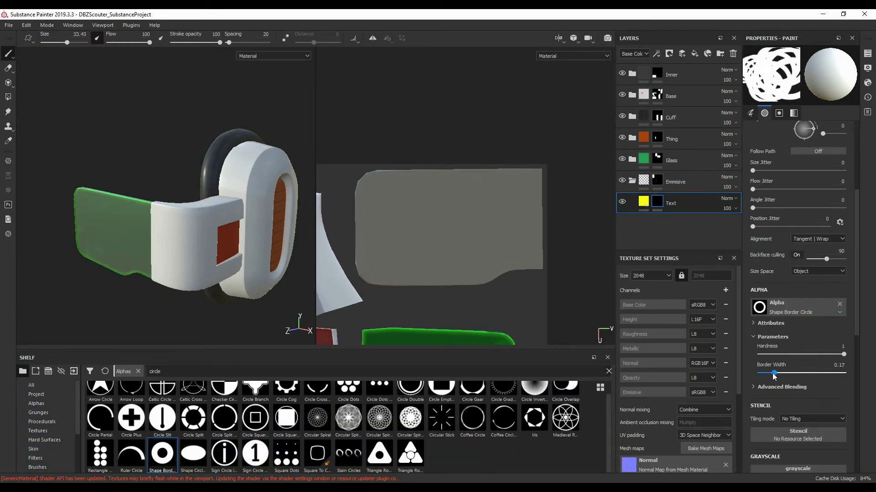
click(494, 204)
key(4)
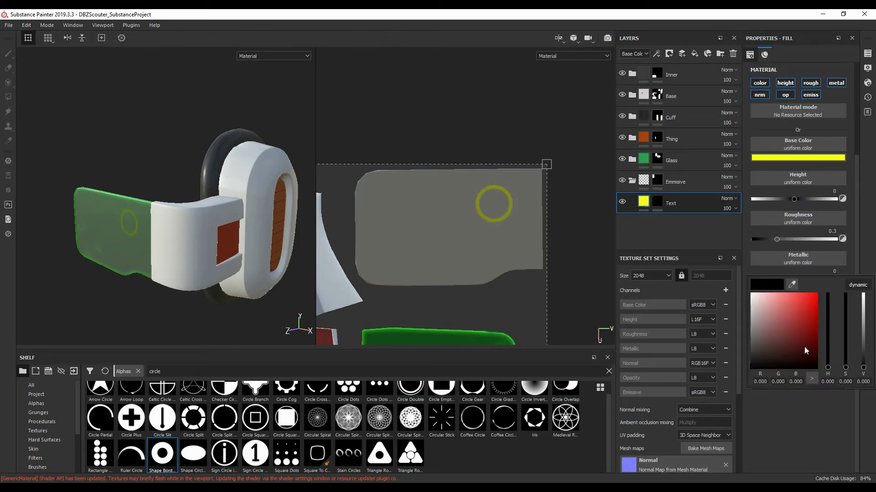
- Stamp a yellow triangle onto the visor using the Triangle alpha
click(657, 203)
triple_click(155, 371)
text(tria)
click(8, 54)
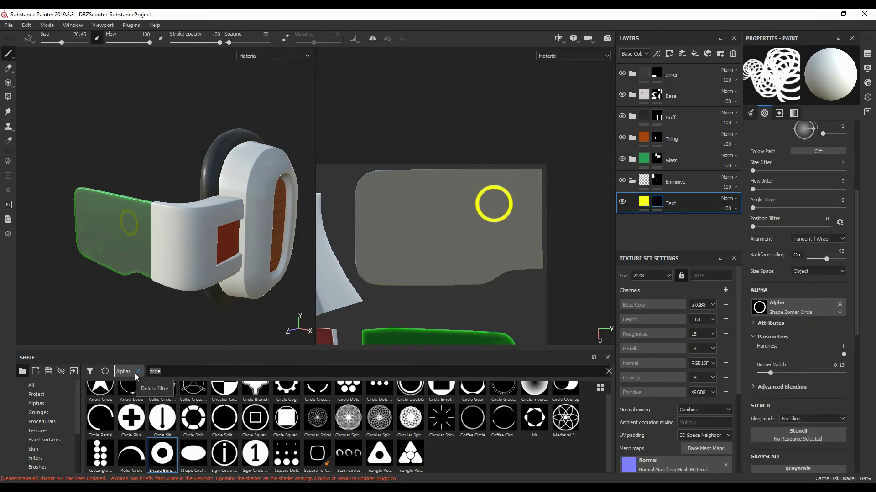
scroll(565, 410, up, 1)
click(565, 398)
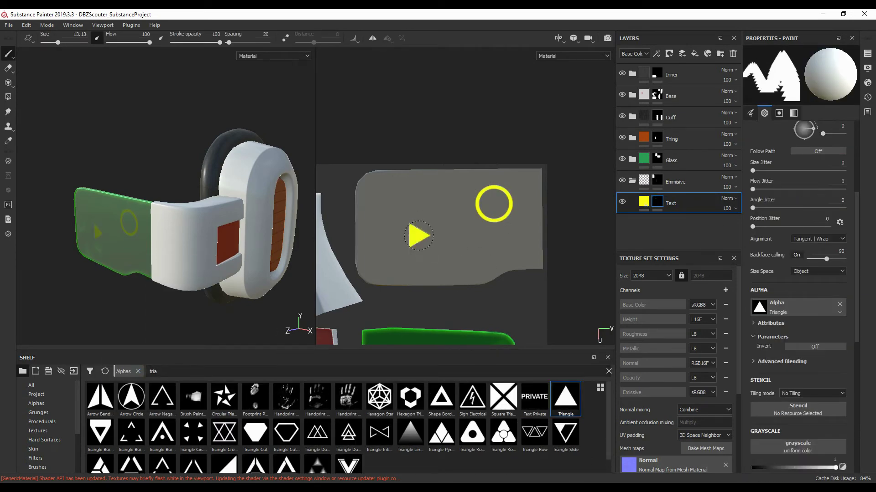
click(391, 263)
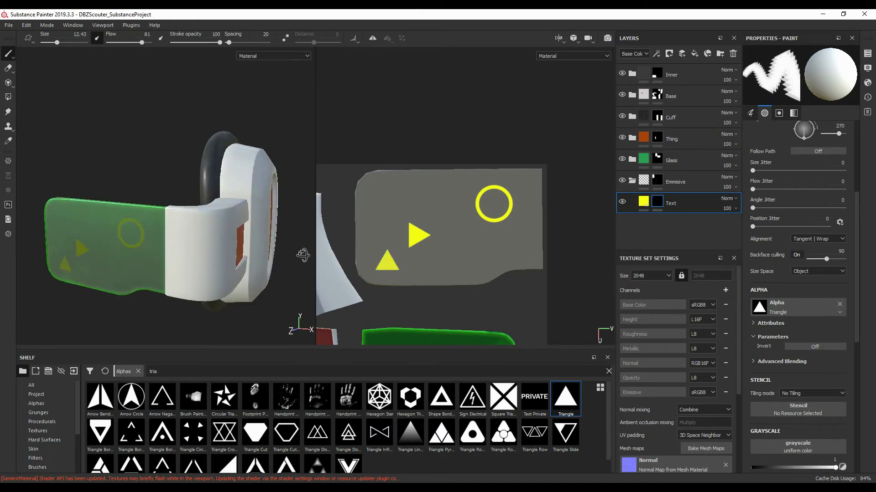
- Paint two vertical yellow bars beside the triangle with the Shape Border Square alpha
triple_click(153, 372)
text(sq)
click(379, 397)
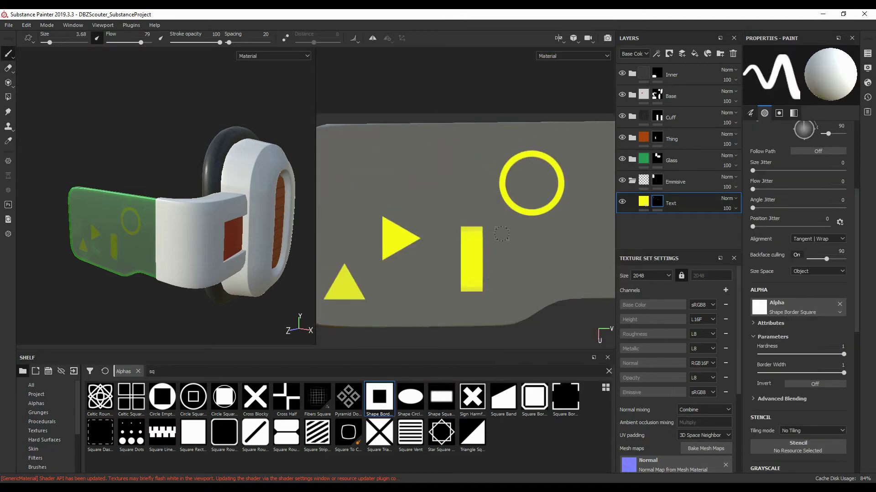
drag(500, 285, 500, 235)
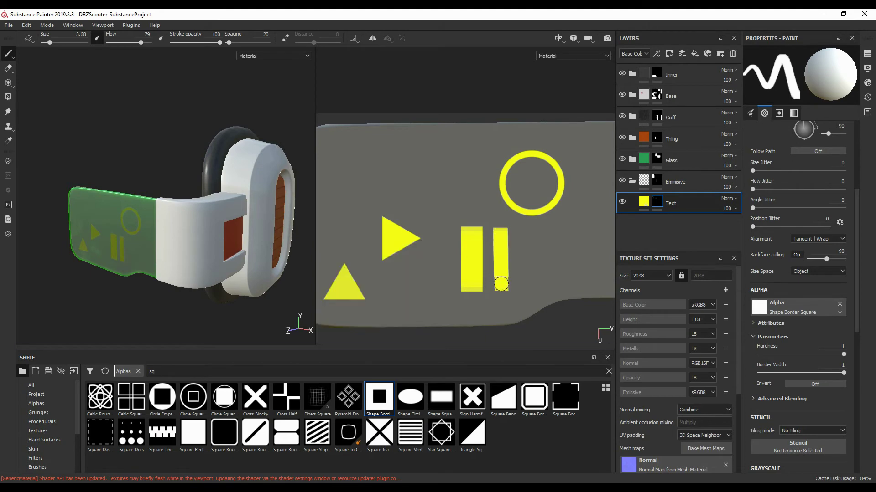
drag(544, 285, 544, 235)
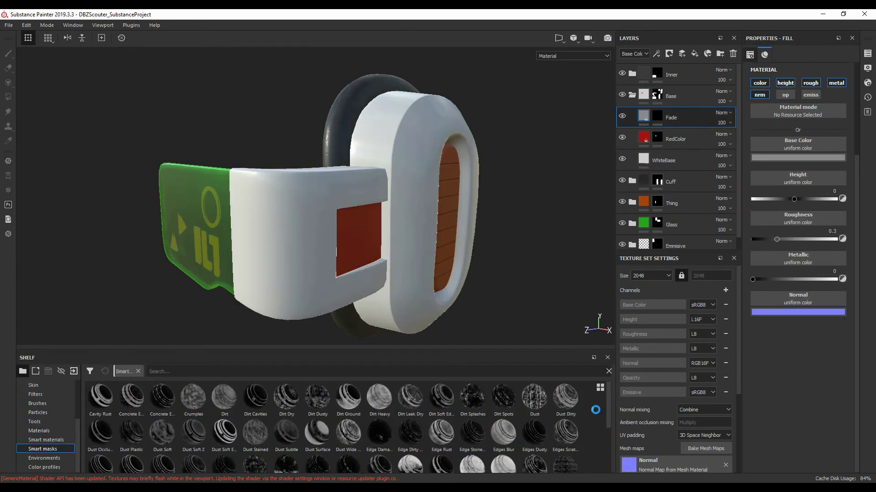
- Apply the Paint Old wear mask to the Fade layer and tune how much worn paint shows
scroll(538, 415, down, 2)
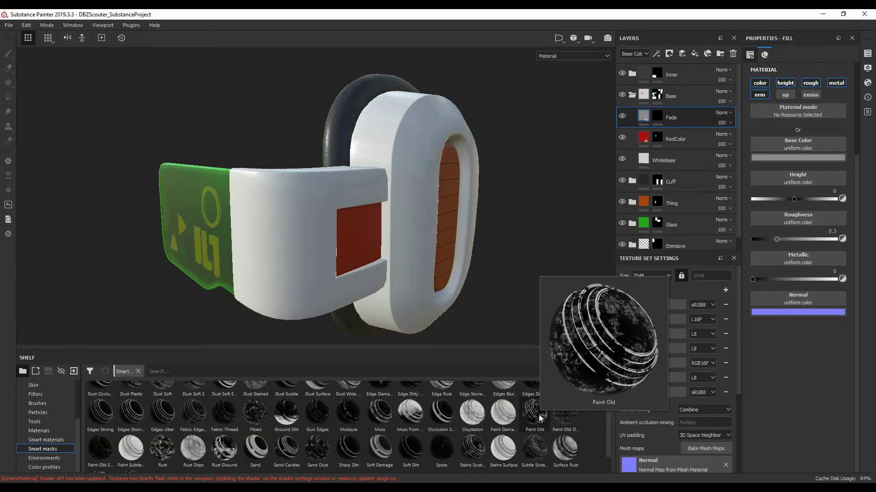
drag(540, 419, 671, 117)
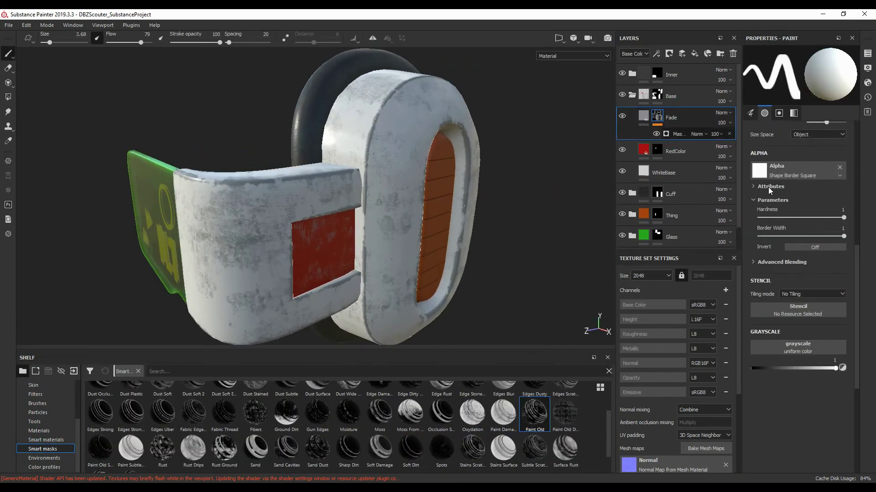
drag(798, 147, 778, 146)
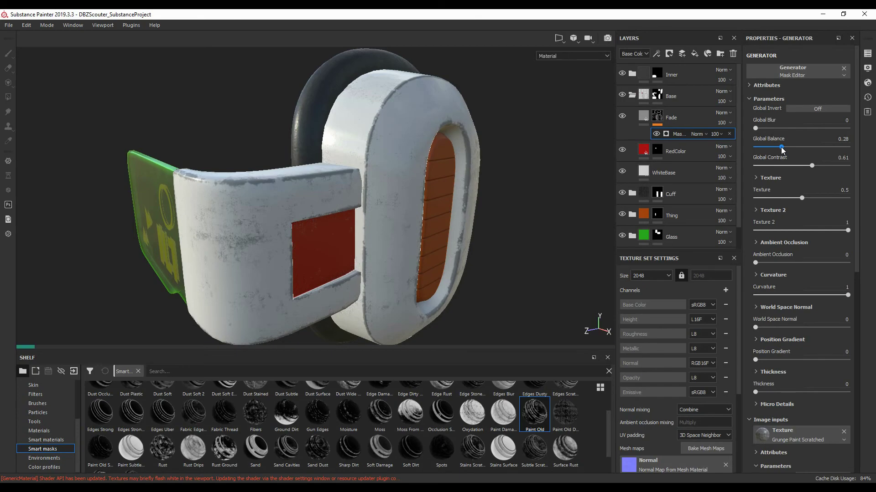
click(671, 117)
scroll(455, 229, up, 5)
scroll(455, 228, down, 5)
scroll(456, 228, up, 3)
mouse_move(455, 229)
alt+mouse_down()
mouse_move(501, 219)
mouse_move(492, 228)
alt+mouse_up()
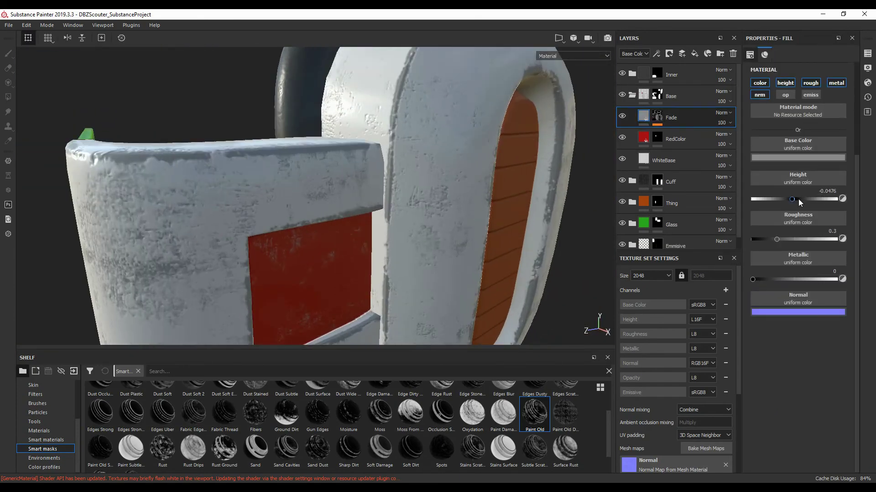
scroll(469, 230, down, 5)
- Colour the Dirt layer dark brown and apply the Dirt Splashes mask to it
click(798, 158)
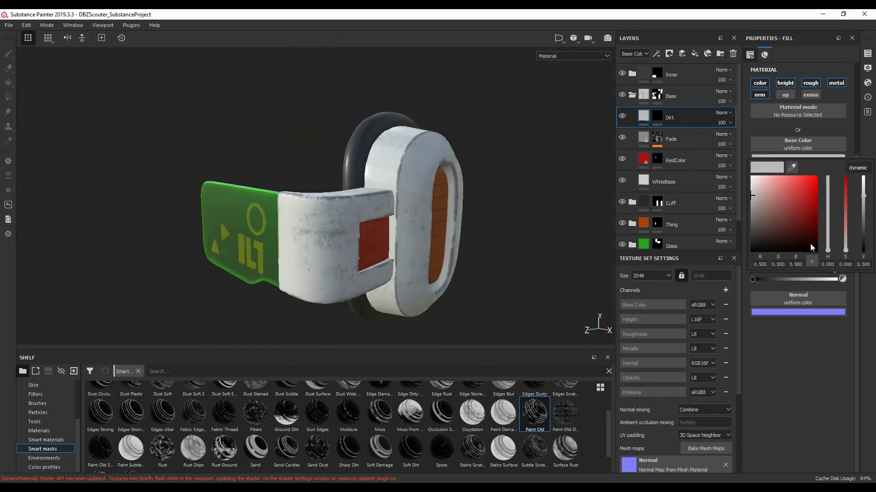
click(811, 248)
key(1)
alt+drag(410, 206, 369, 228)
scroll(319, 424, up, 2)
drag(472, 399, 671, 117)
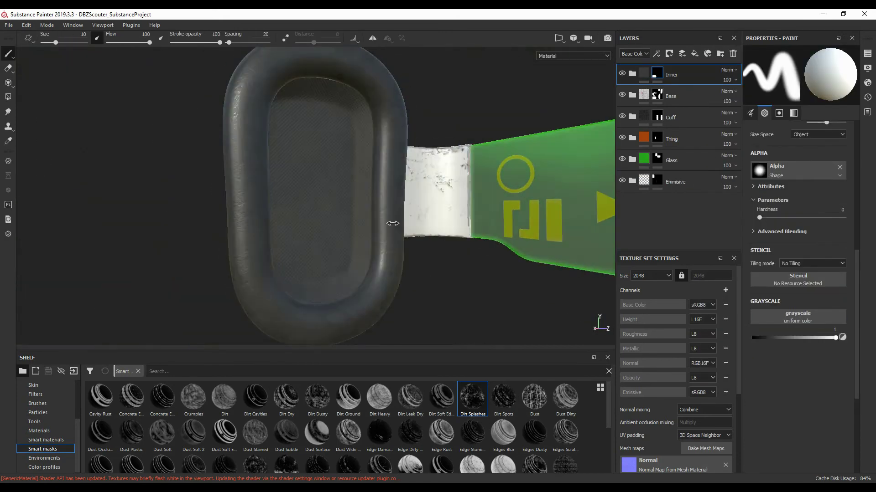
- Mask InnerMat copy 1 with Surface Worn and reduce the worn patches on the inner ring
click(726, 110)
scroll(274, 425, down, 3)
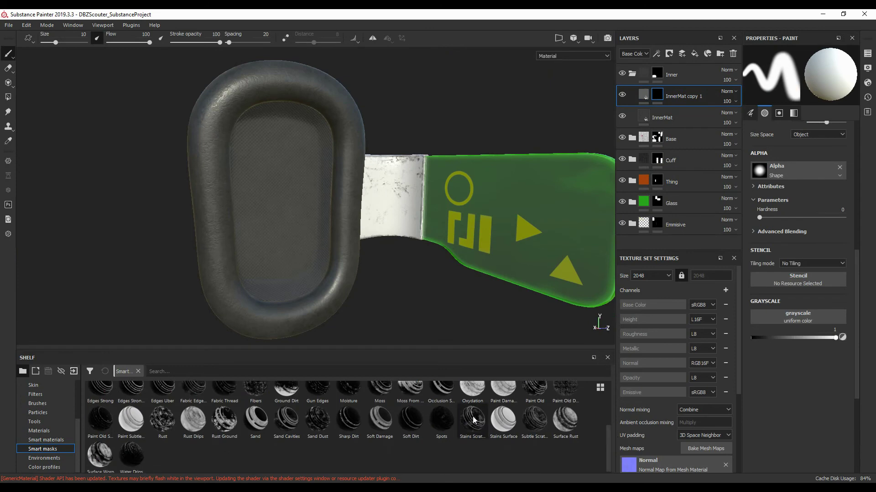
drag(100, 453, 682, 100)
scroll(319, 196, up, 3)
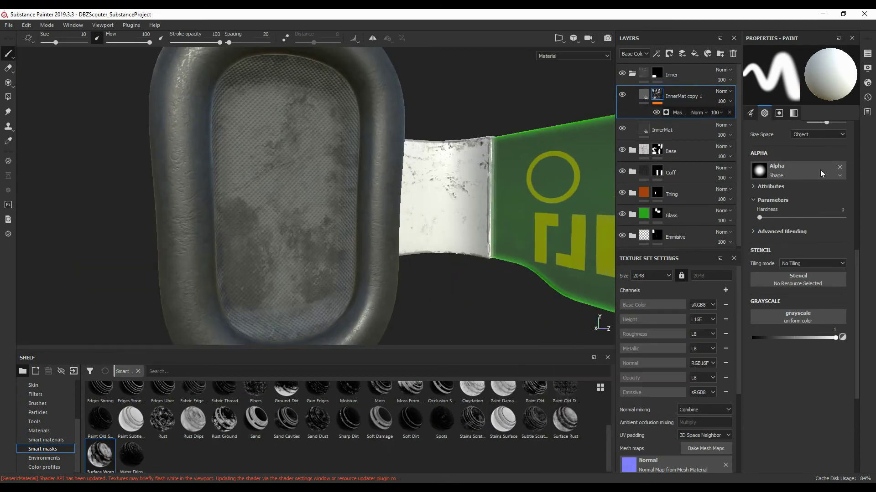
drag(796, 147, 764, 150)
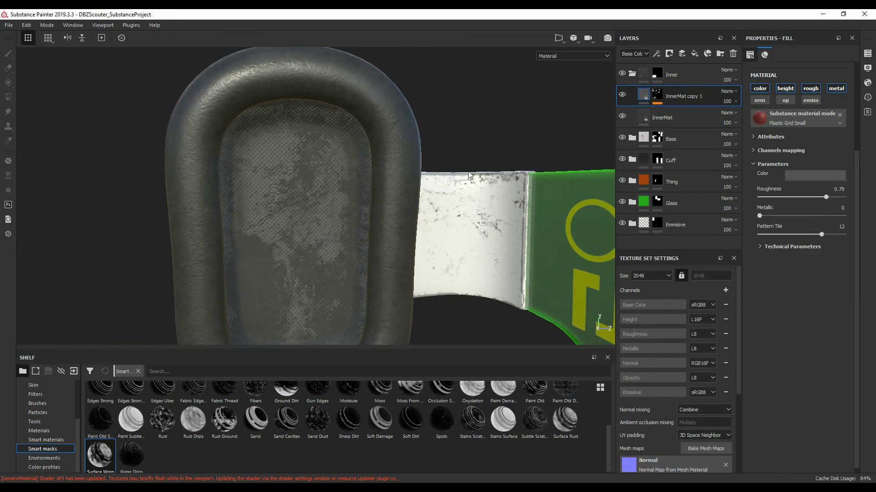
mouse_move(469, 175)
alt+mouse_down()
mouse_move(374, 234)
mouse_move(357, 270)
mouse_move(409, 261)
alt+mouse_up()
key(f)
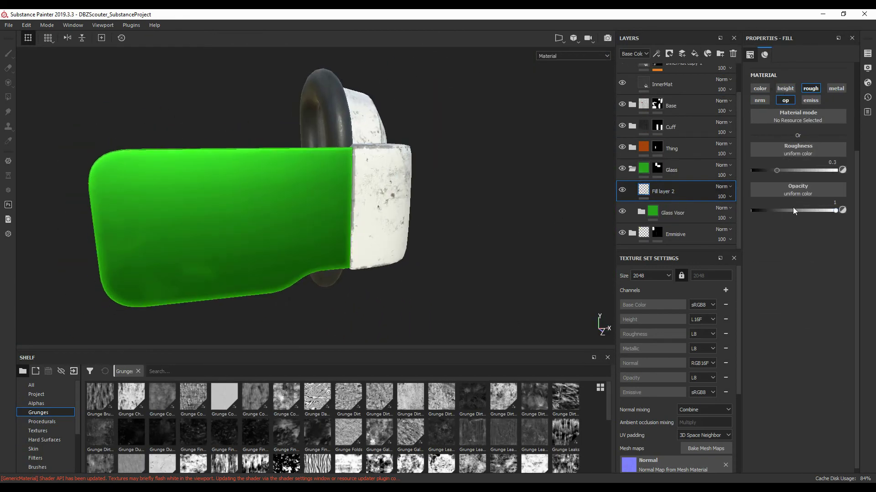
- Lower the visor's opacity to about 0.79 and put Grunge Scratches into its roughness
drag(792, 210, 814, 211)
scroll(534, 426, down, 3)
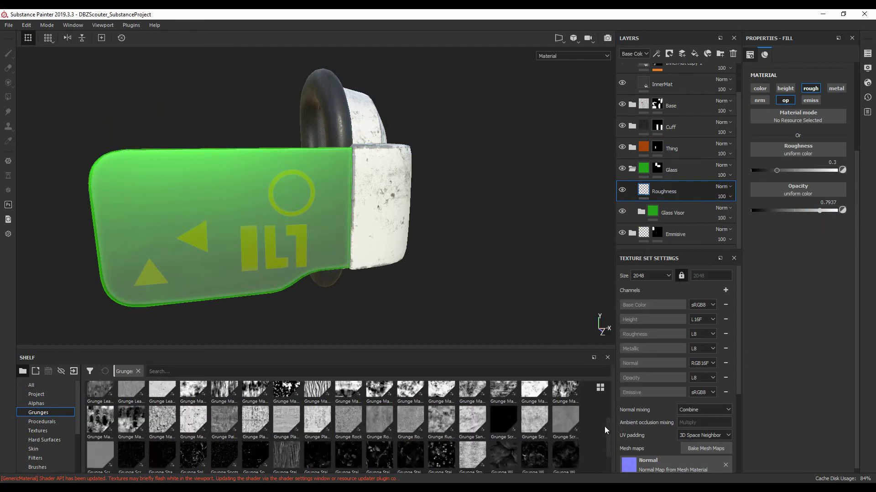
drag(534, 427, 797, 149)
alt+drag(438, 255, 473, 252)
- Add a Levels adjustment on the Roughness channel to make the visor's scratches much fainter
right_click(698, 191)
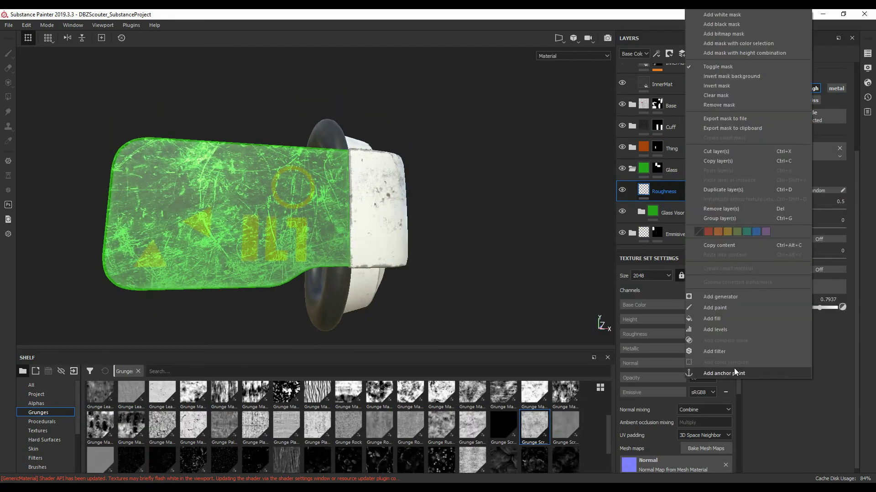
click(734, 368)
click(820, 68)
drag(769, 133, 799, 141)
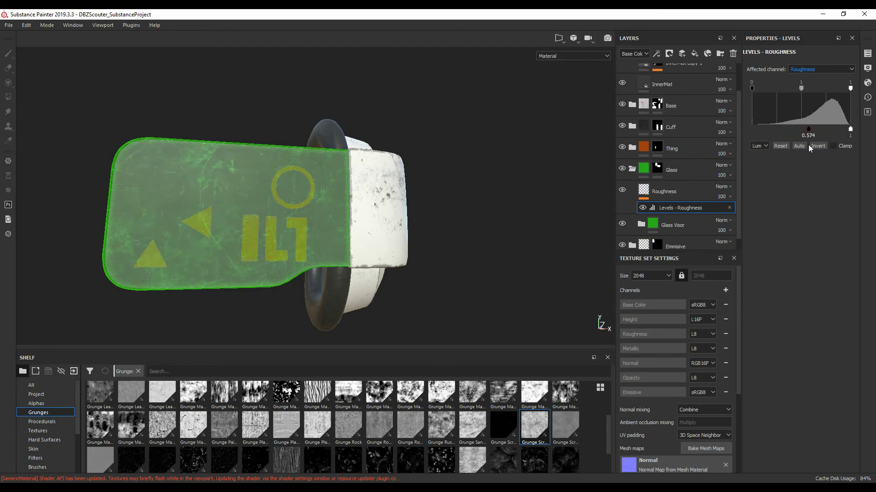